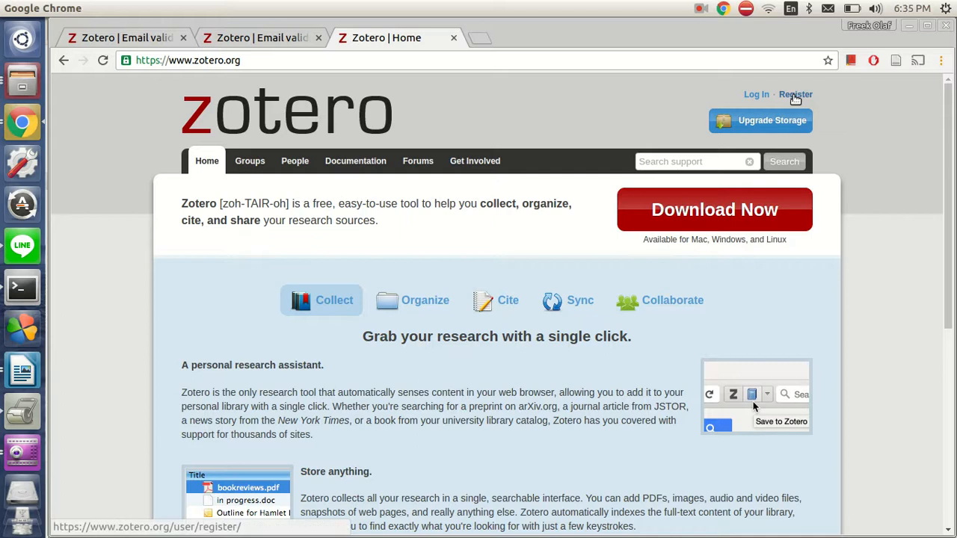
# Step: Open the account registration page and review its username, email, password and captcha fields
pyautogui.click(796, 96)
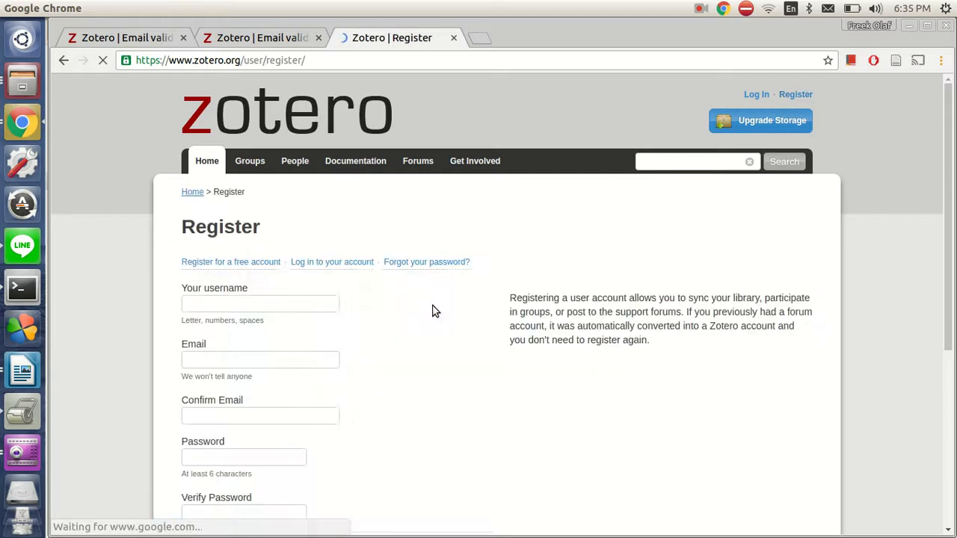
pyautogui.click(294, 306)
pyautogui.click(295, 368)
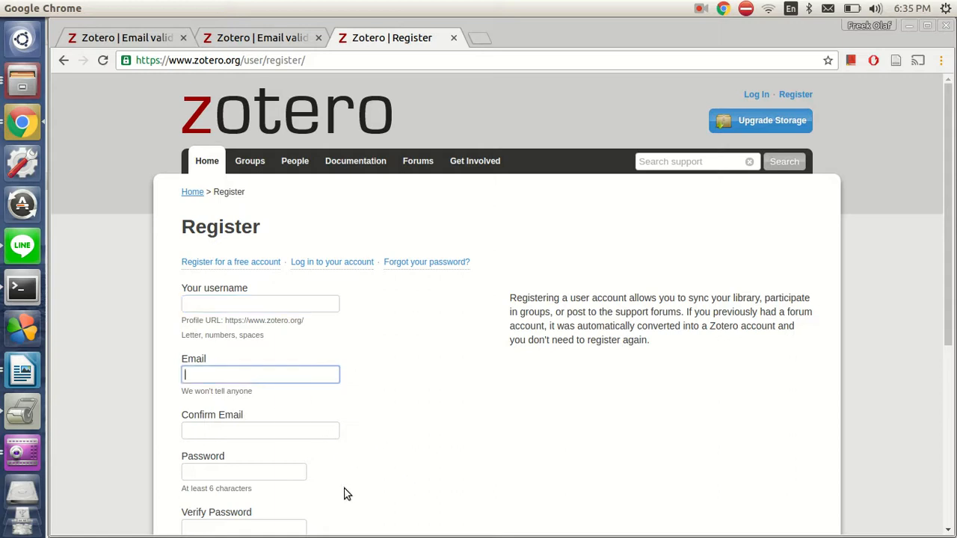
pyautogui.scroll(-5, 374, 500)
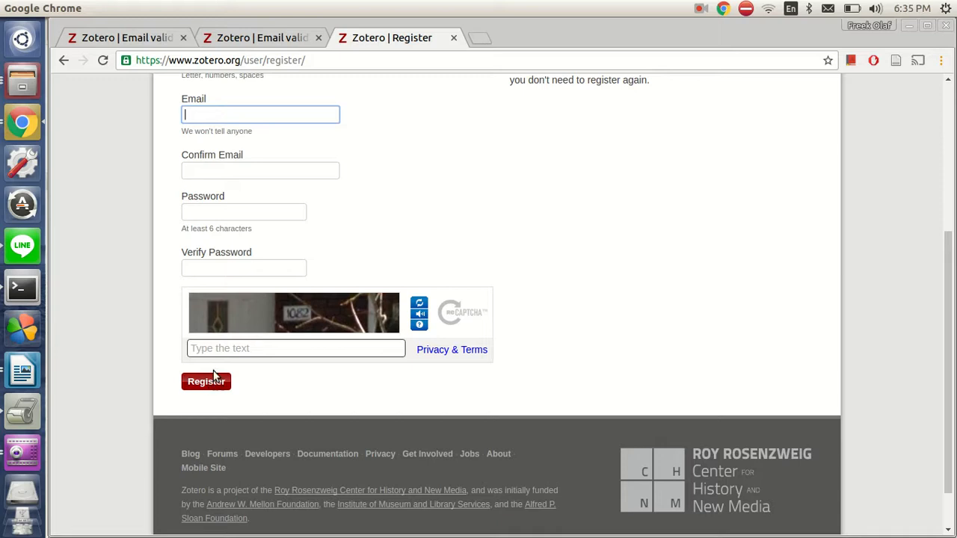
# Step: Examine the Email Validation page that confirms a new account registration
pyautogui.click(231, 45)
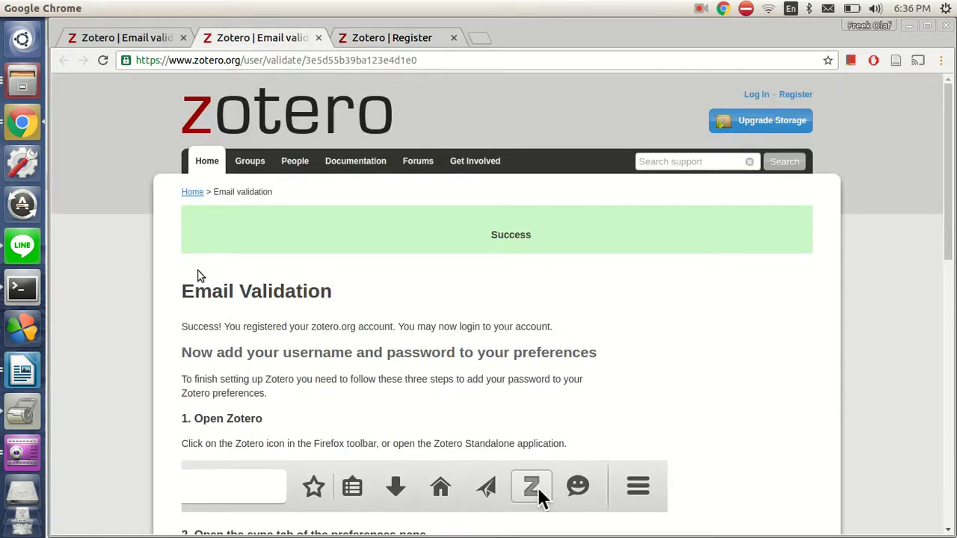
pyautogui.moveTo(182, 292); pyautogui.dragTo(356, 297)
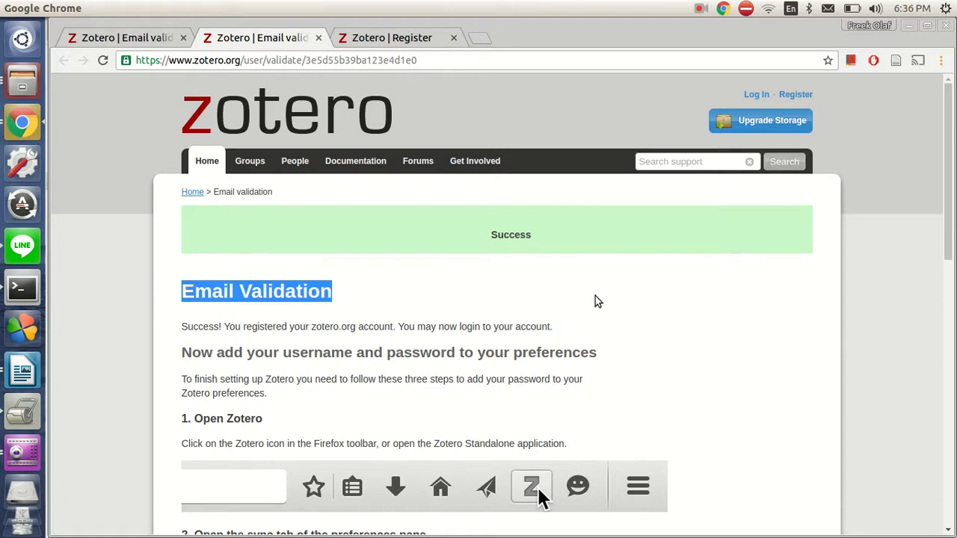
pyautogui.scroll(-1, 703, 333)
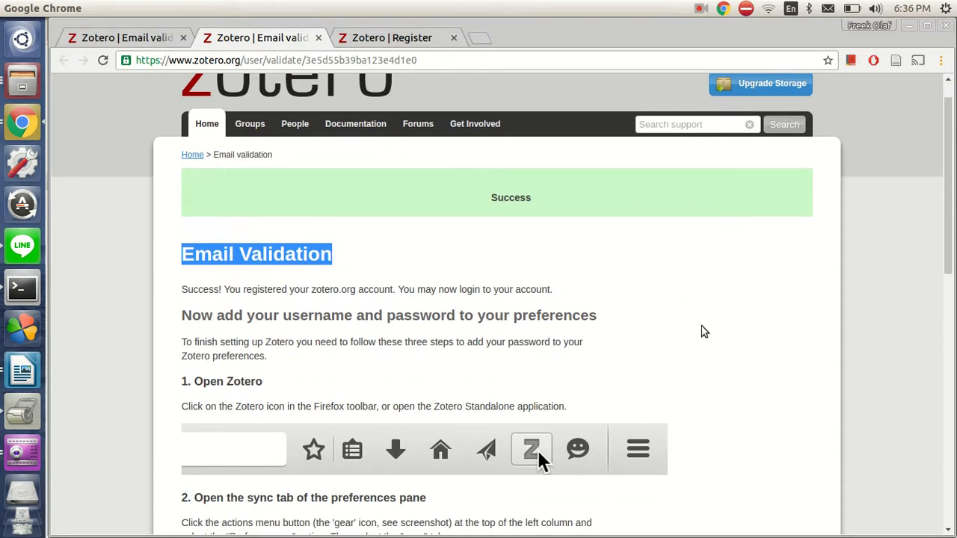
pyautogui.click(691, 330)
pyautogui.scroll(1, 563, 356)
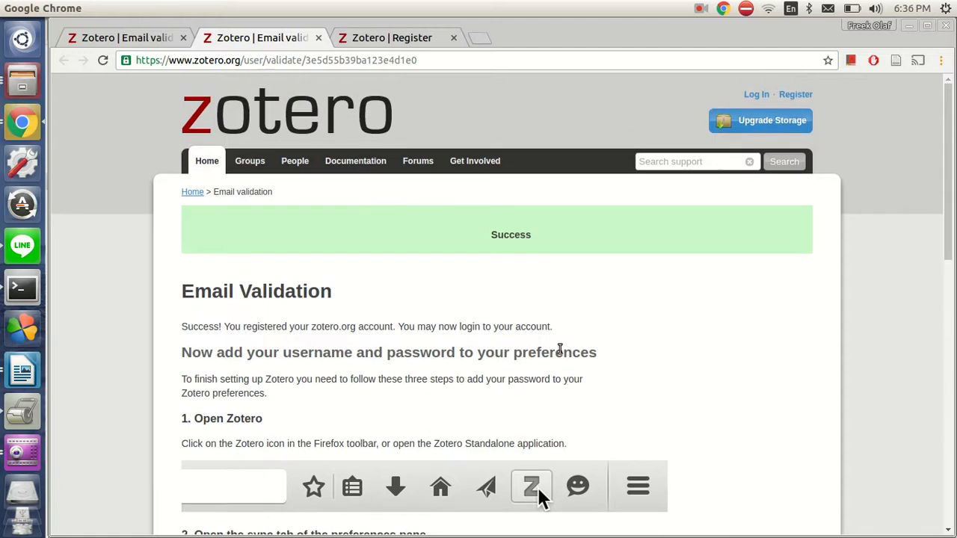
# Step: Log in to Zotero from the registration page, entering the account username and password
pyautogui.click(349, 39)
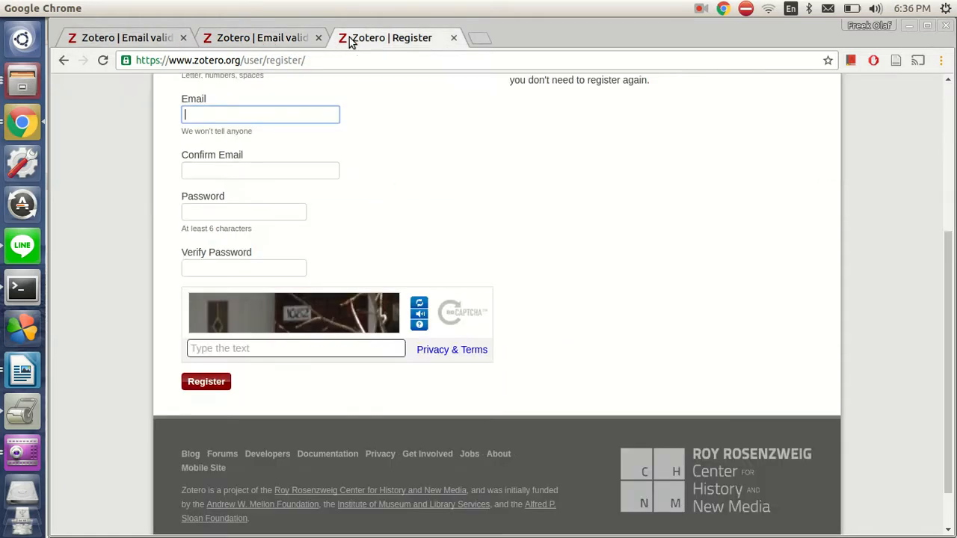
pyautogui.scroll(7, 726, 223)
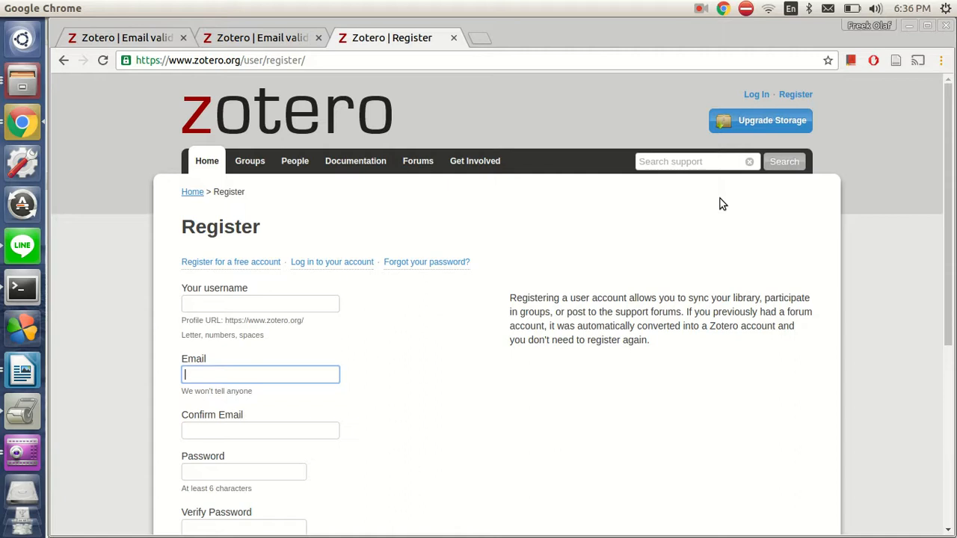
pyautogui.click(753, 96)
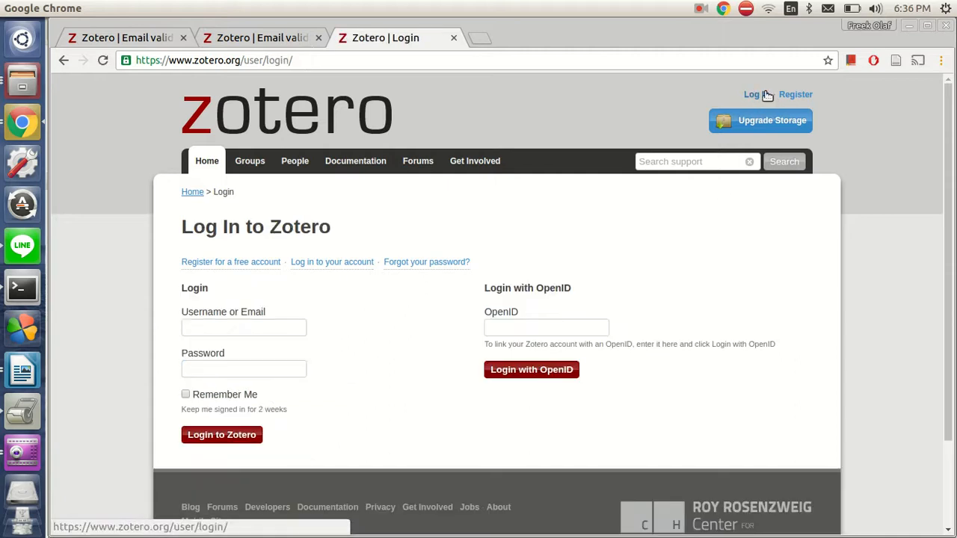
pyautogui.click(288, 329)
pyautogui.write('jacksnipe')
pyautogui.press('Tab')
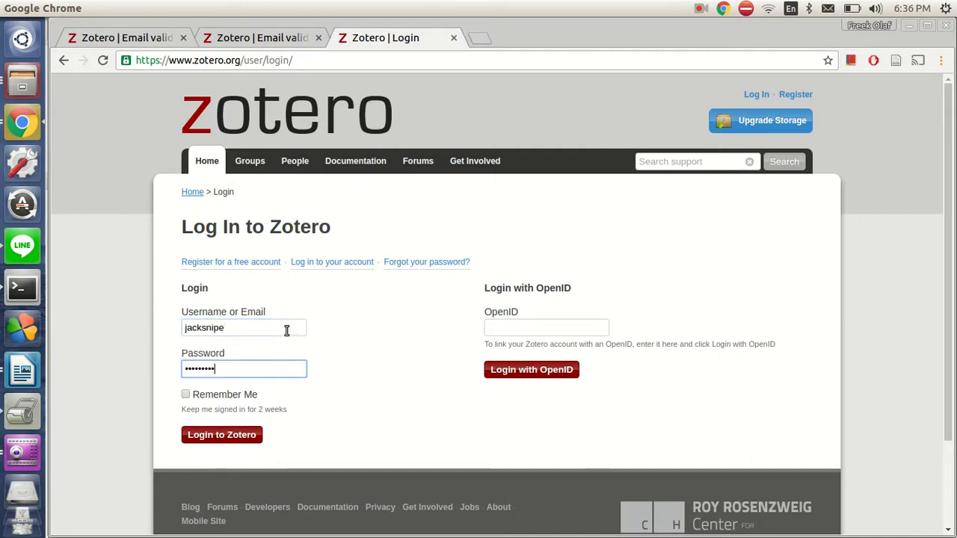
pyautogui.click(228, 436)
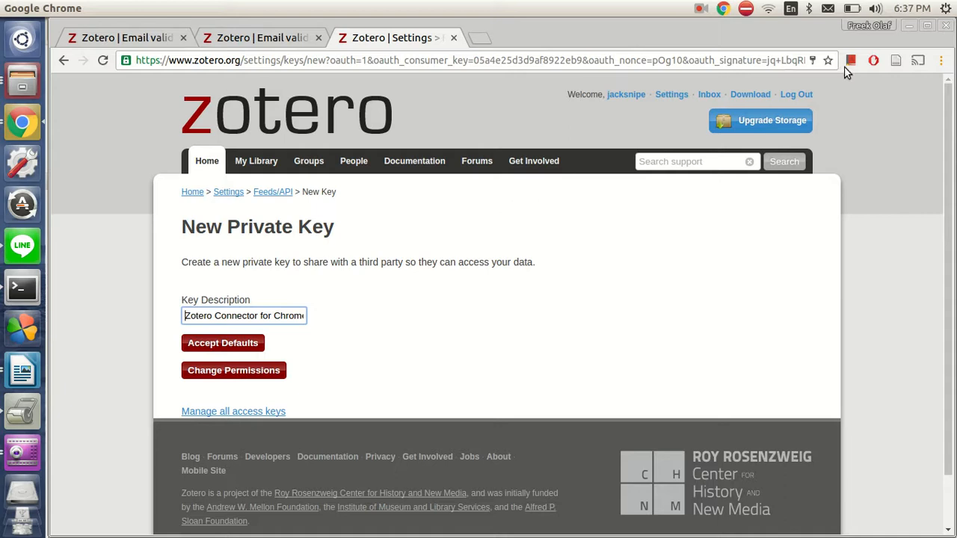
# Step: Open the browser's extensions list and find the Zotero Connector entry at its end
pyautogui.click(941, 64)
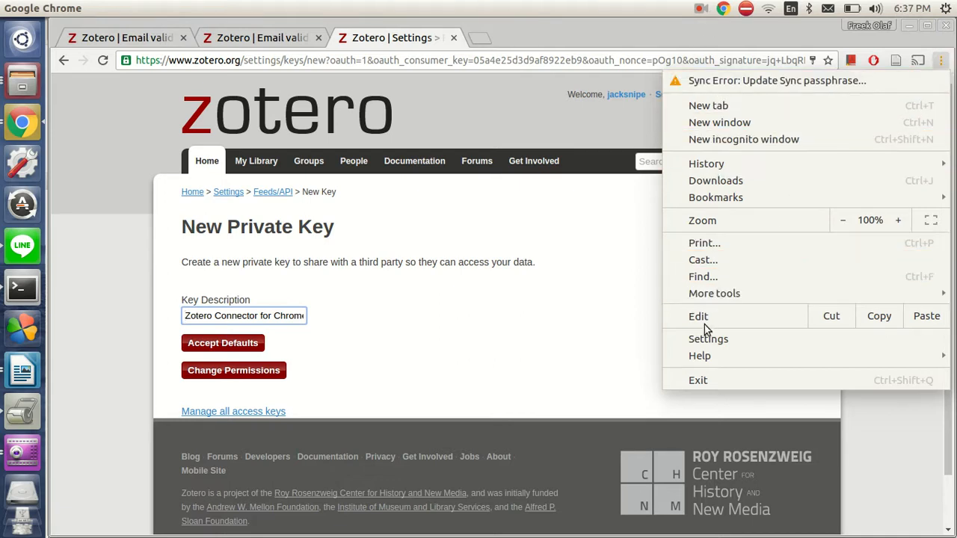
pyautogui.click(700, 344)
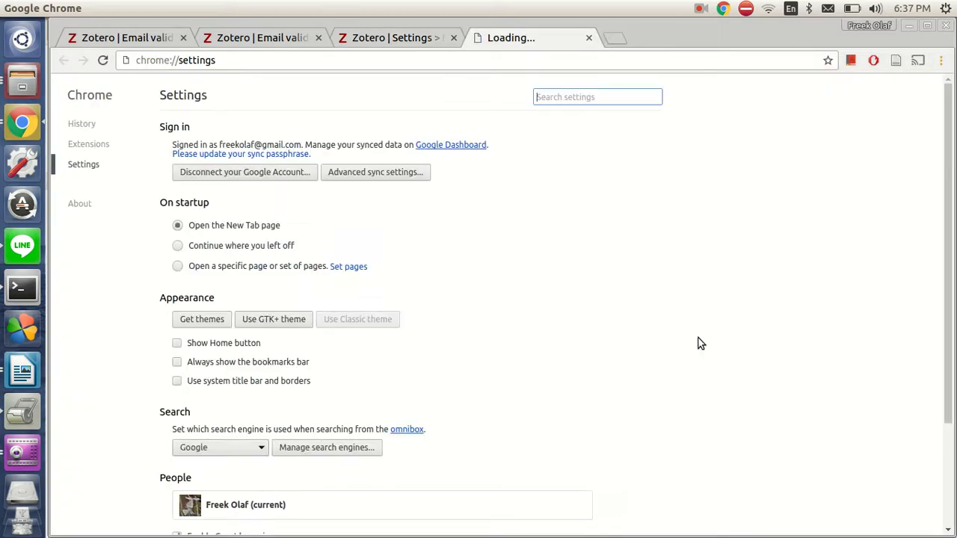
pyautogui.click(101, 147)
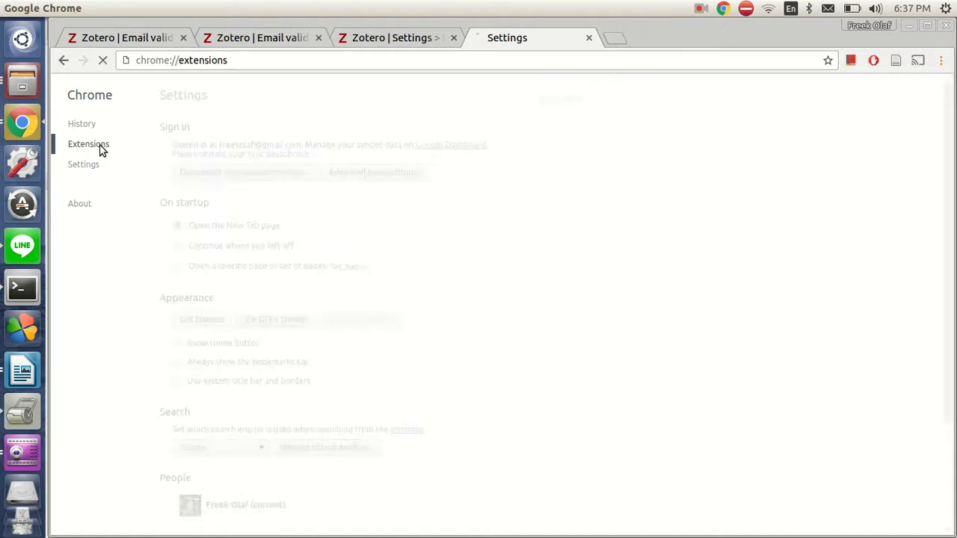
pyautogui.scroll(-20, 798, 268)
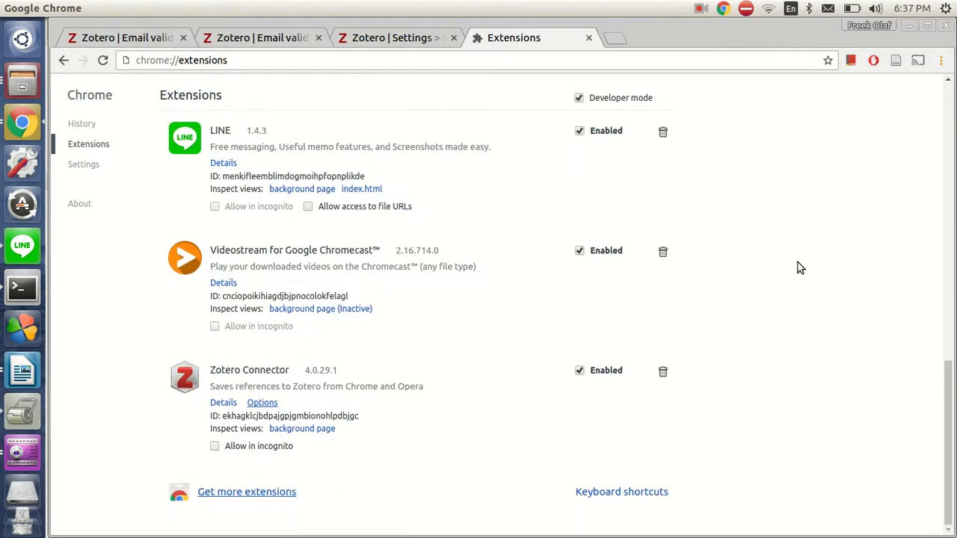
# Step: Search the Chrome Web Store for "zotero connector", then close the store
pyautogui.click(239, 493)
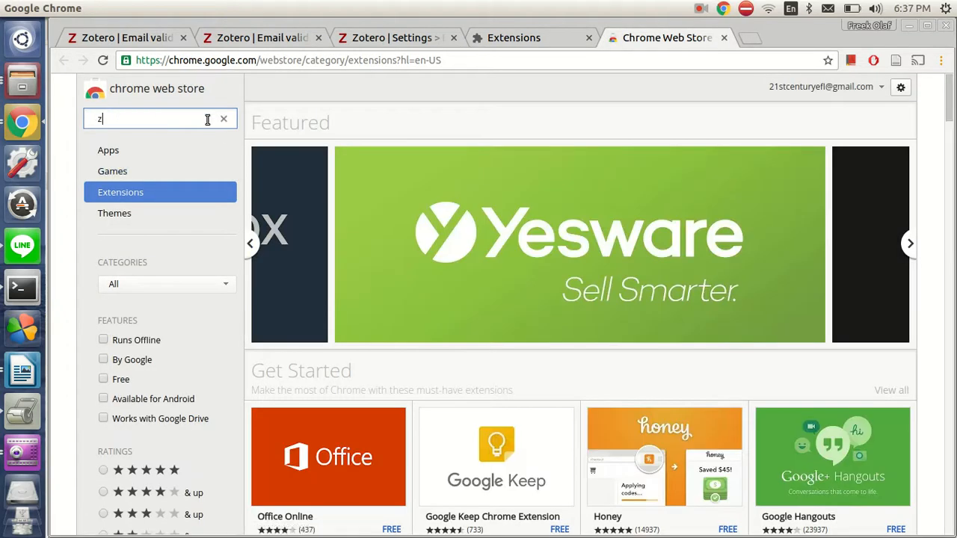
pyautogui.write('zotero')
pyautogui.click(201, 138)
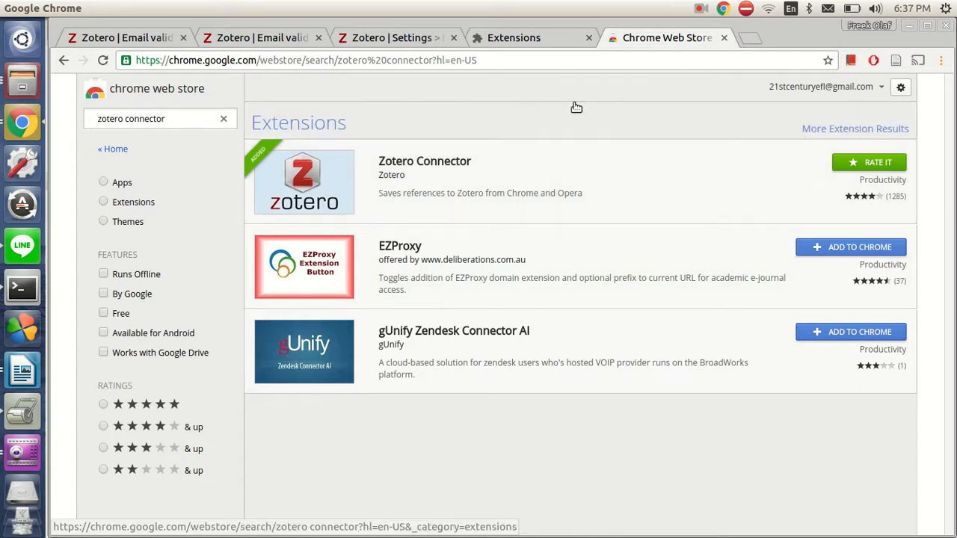
pyautogui.click(723, 37)
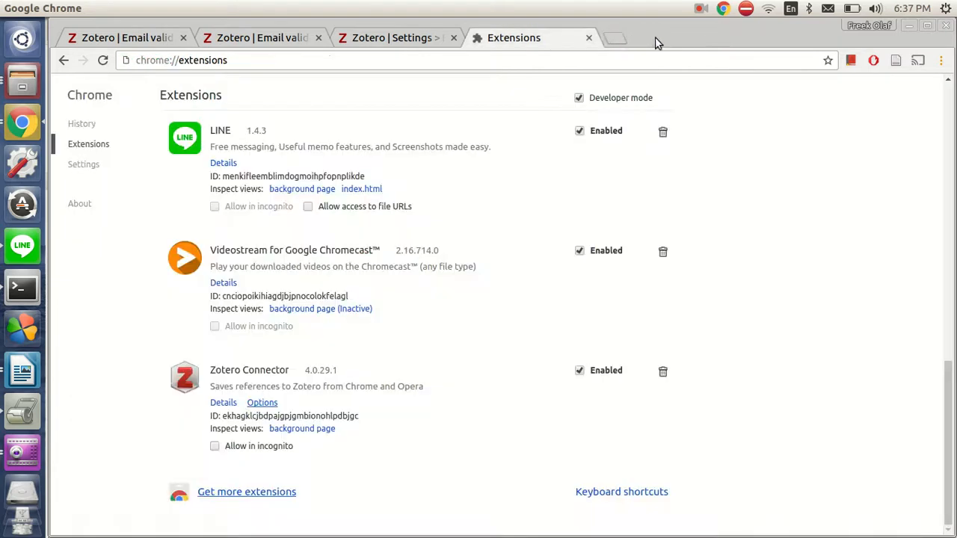
# Step: Create the private key for Zotero Connector for Chrome with the default permissions
pyautogui.click(235, 39)
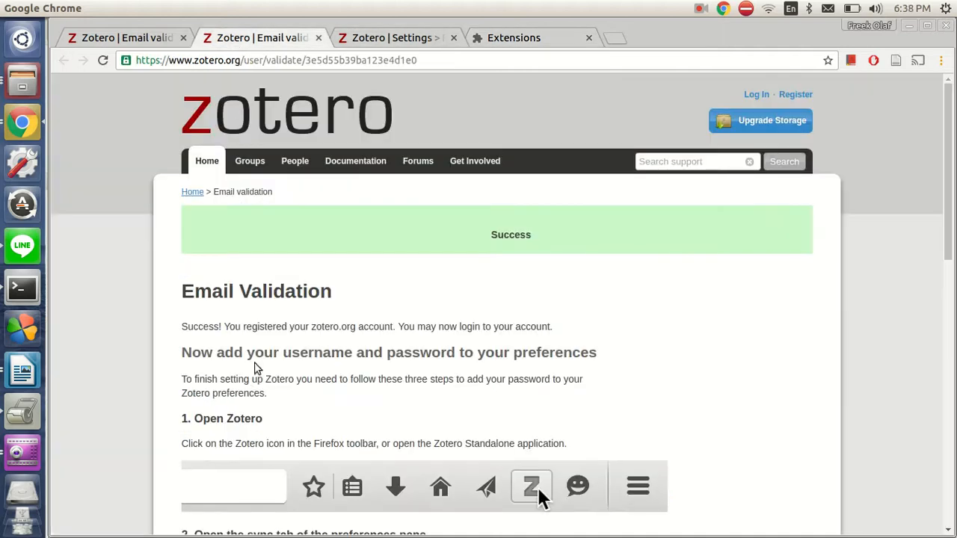
pyautogui.click(382, 38)
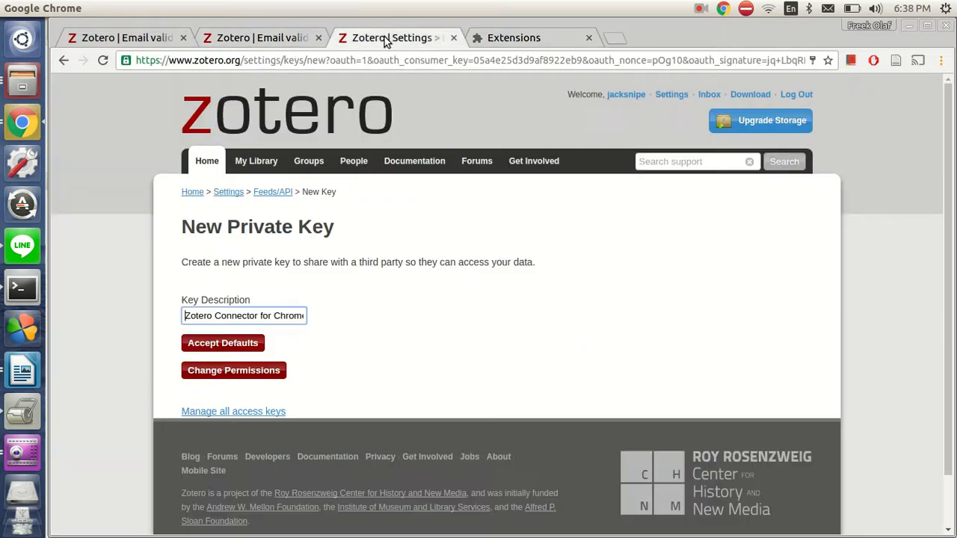
pyautogui.click(245, 348)
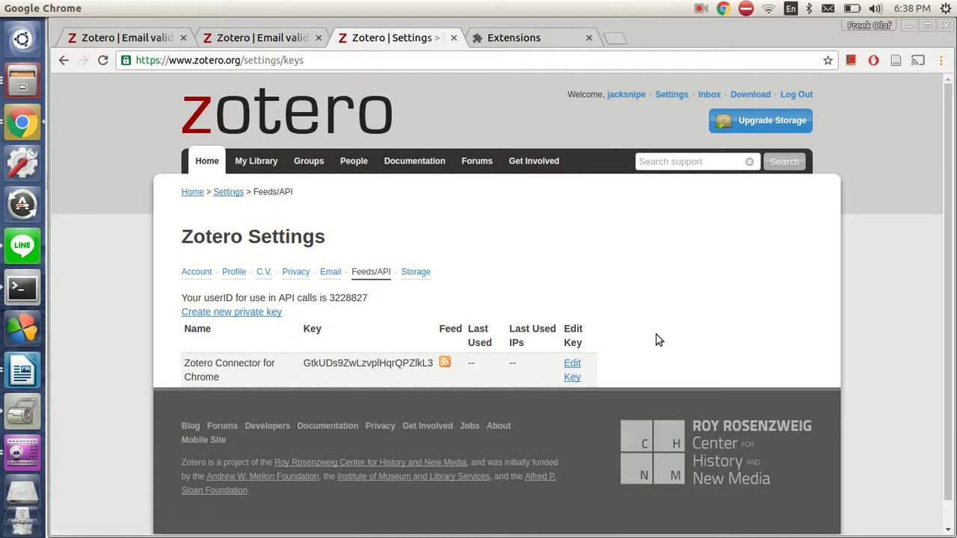
# Step: Create a collection named "EWRS Project" in the personal library with no parent collection
pyautogui.click(269, 166)
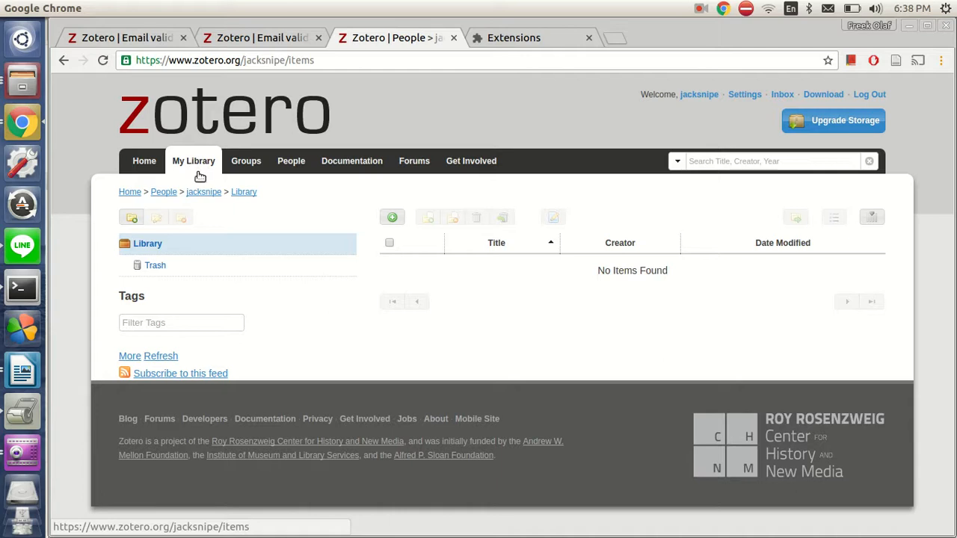
pyautogui.click(132, 220)
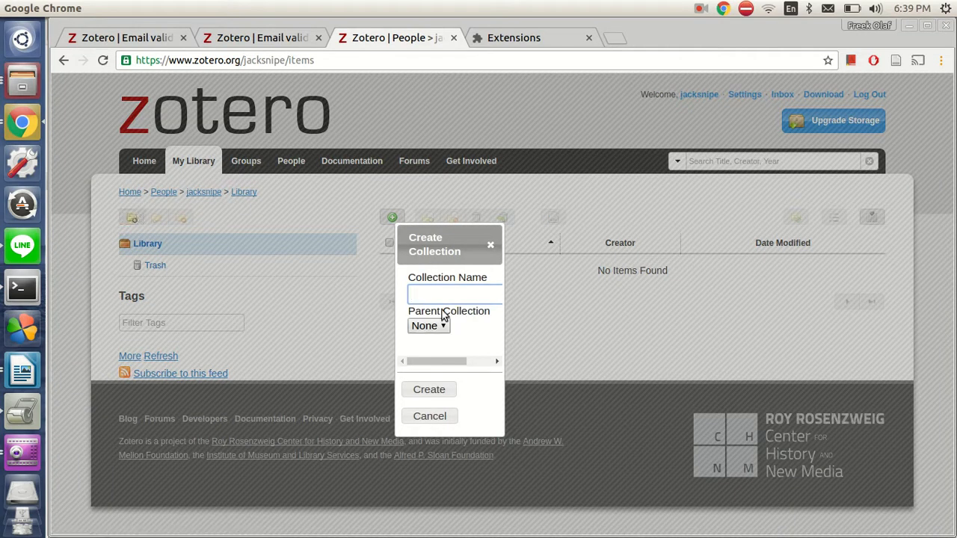
pyautogui.write('EWRS Project')
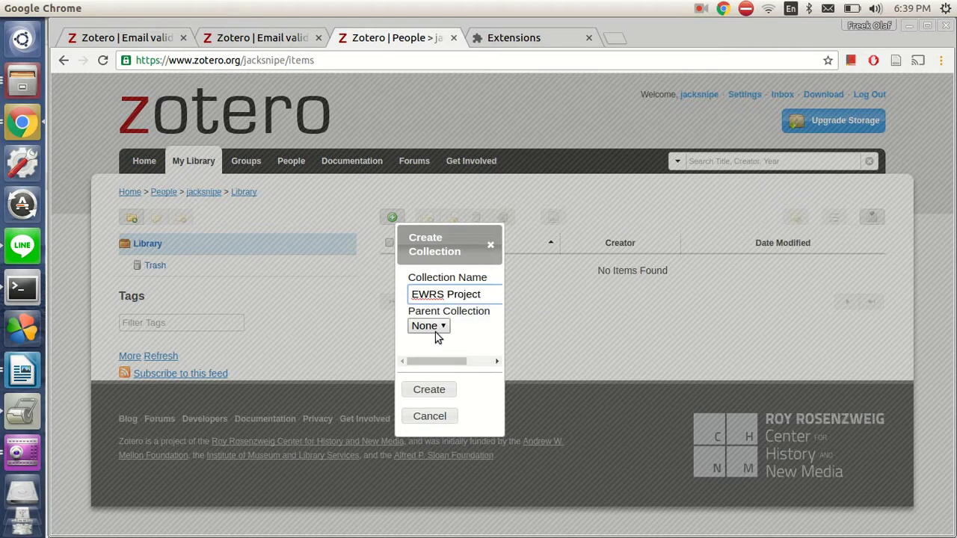
pyautogui.click(439, 389)
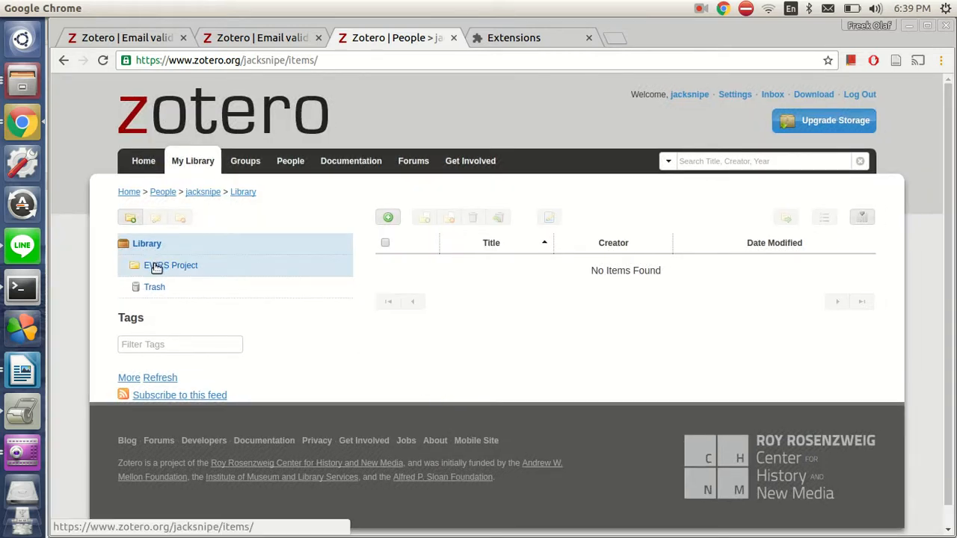
# Step: Start a new Journal Article item in the EWRS Project collection
pyautogui.click(194, 270)
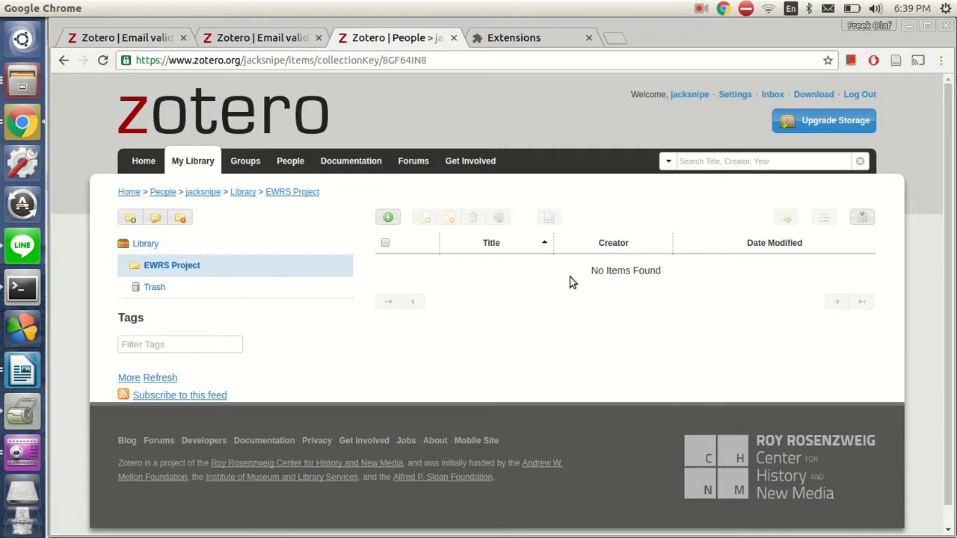
pyautogui.click(390, 219)
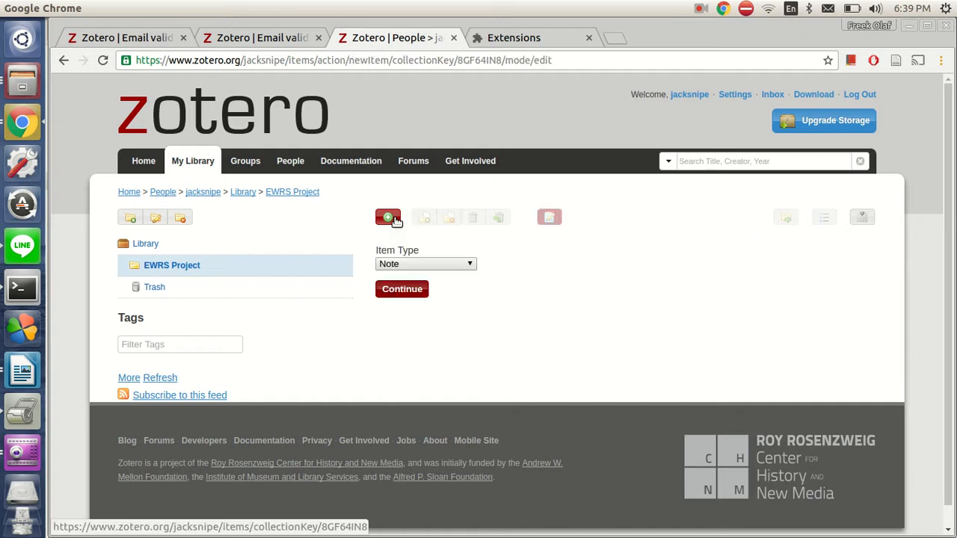
pyautogui.click(407, 263)
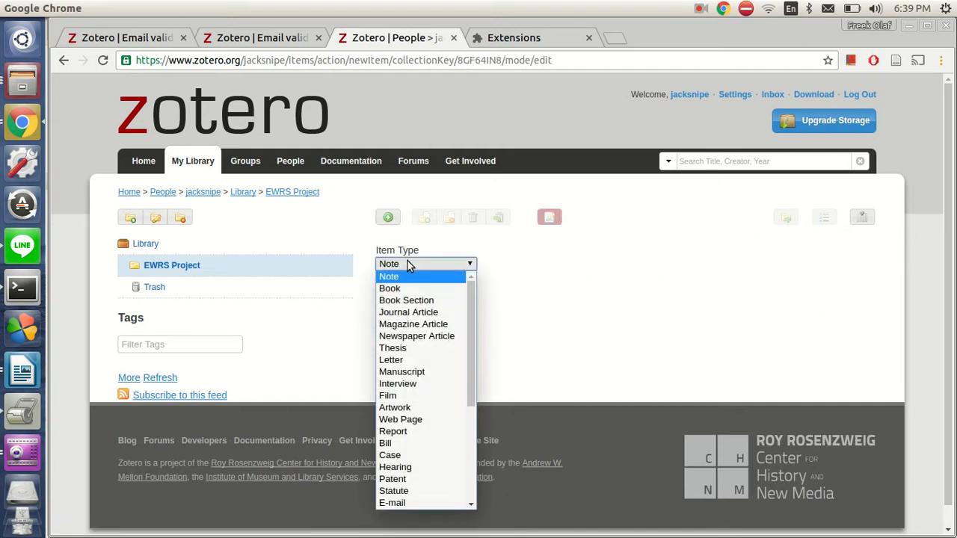
pyautogui.click(408, 312)
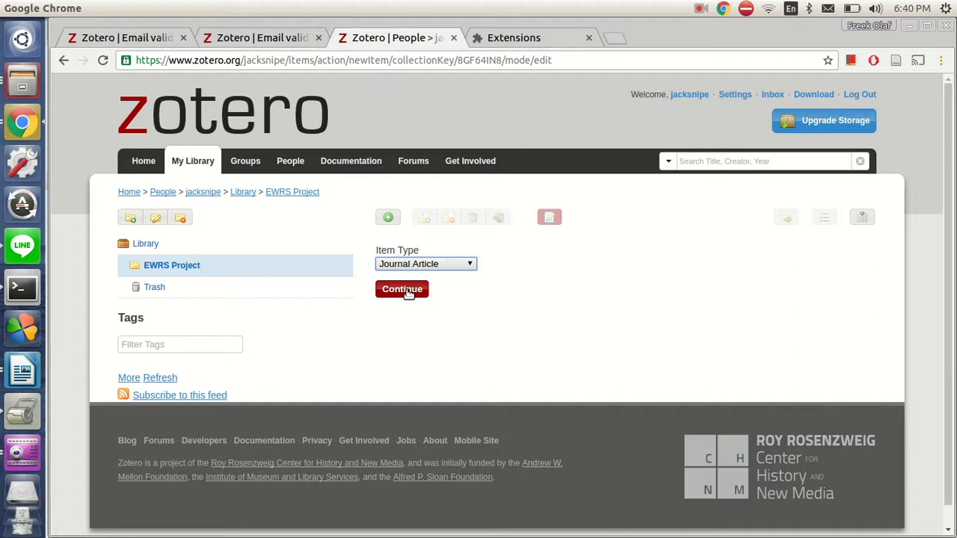
pyautogui.click(406, 290)
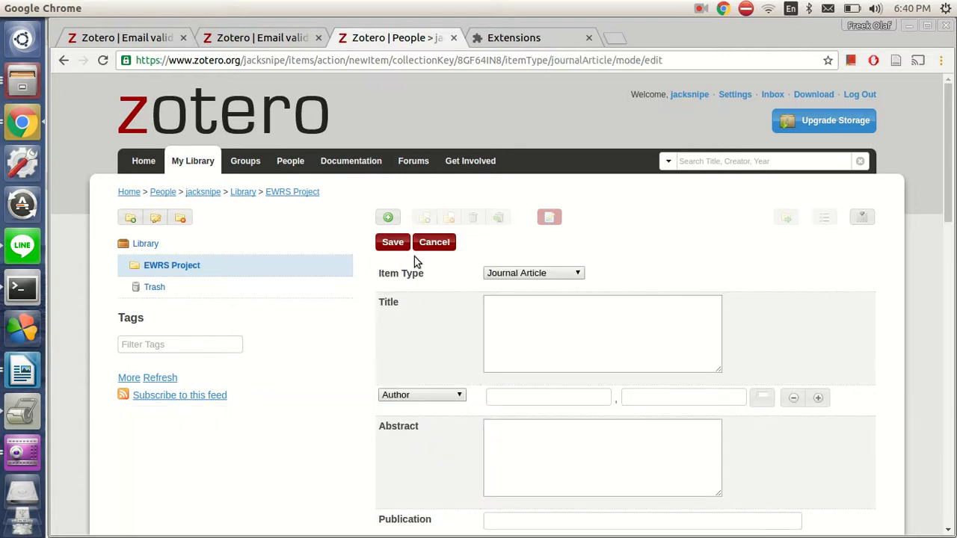
# Step: Review the new journal article's blank fields, including title, author, abstract, publication and date
pyautogui.click(586, 315)
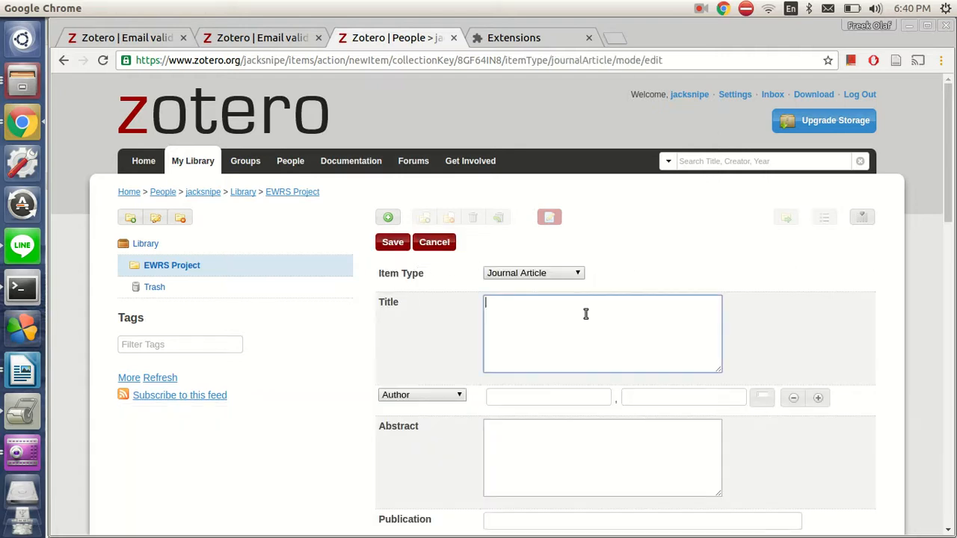
pyautogui.click(581, 423)
pyautogui.click(571, 402)
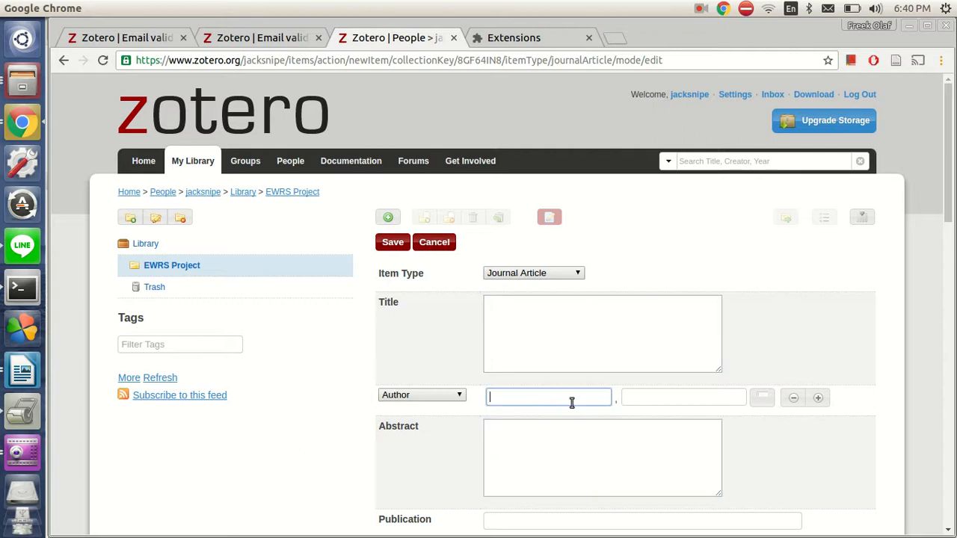
pyautogui.click(584, 444)
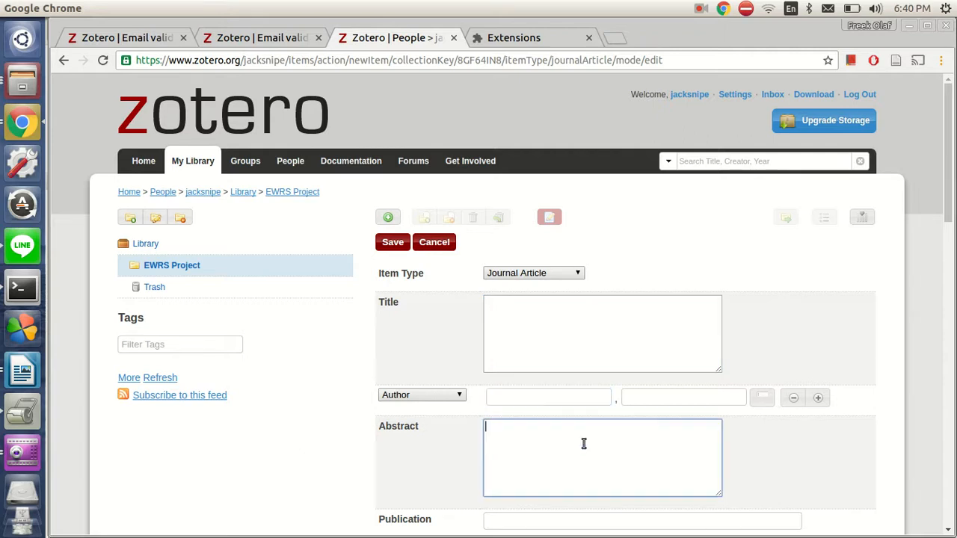
pyautogui.scroll(-4, 780, 456)
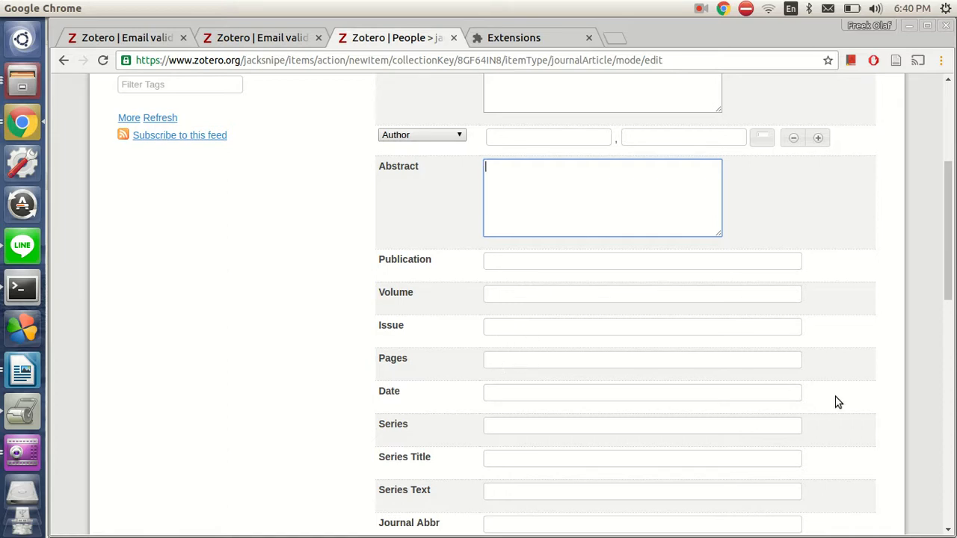
# Step: Look through the remaining journal article fields, discard the new item without saving, and close the Extensions page
pyautogui.scroll(-1, 838, 398)
pyautogui.scroll(-4, 838, 402)
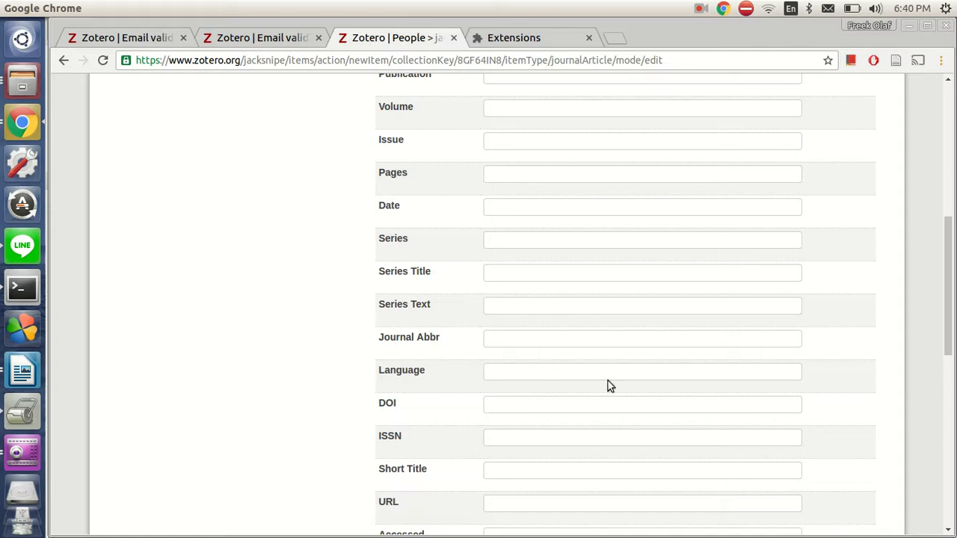
pyautogui.scroll(-5, 858, 369)
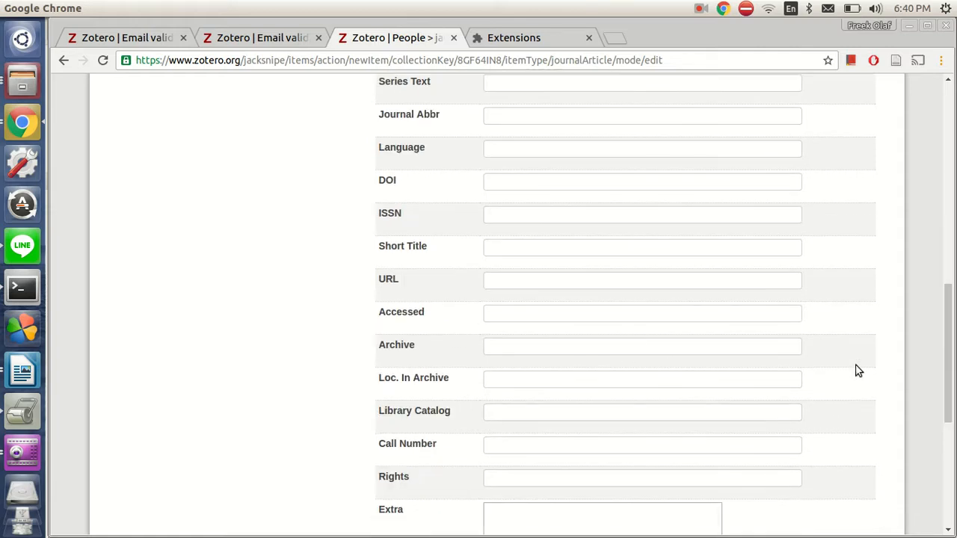
pyautogui.scroll(10, 858, 369)
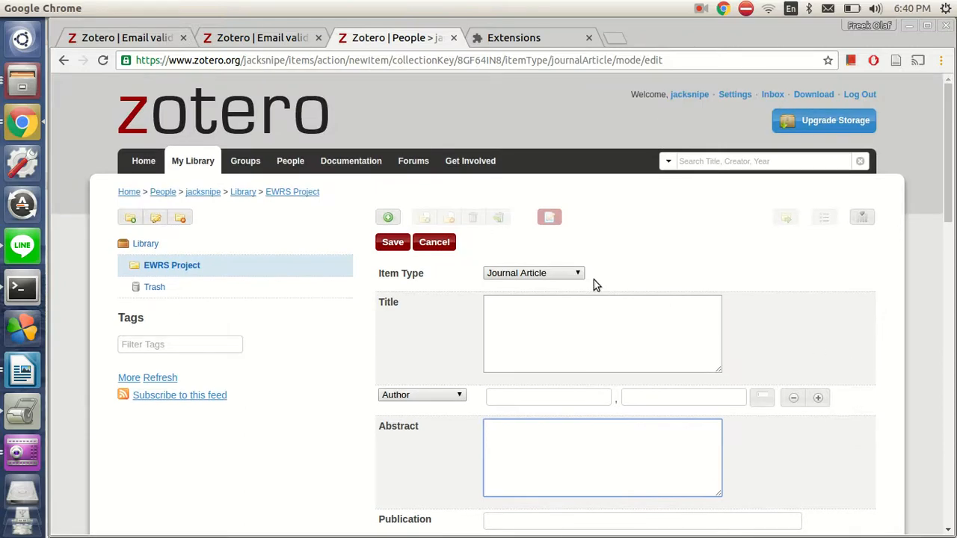
pyautogui.click(434, 244)
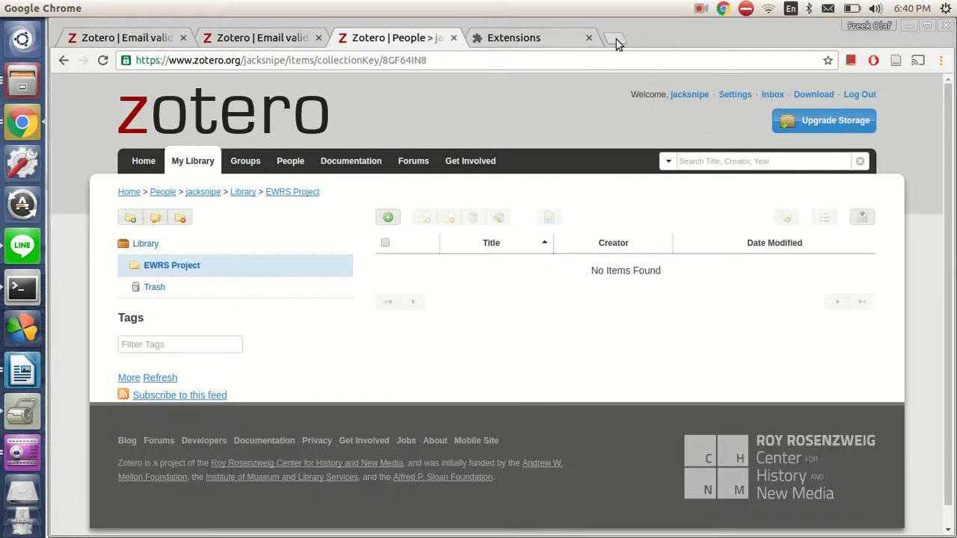
pyautogui.click(590, 38)
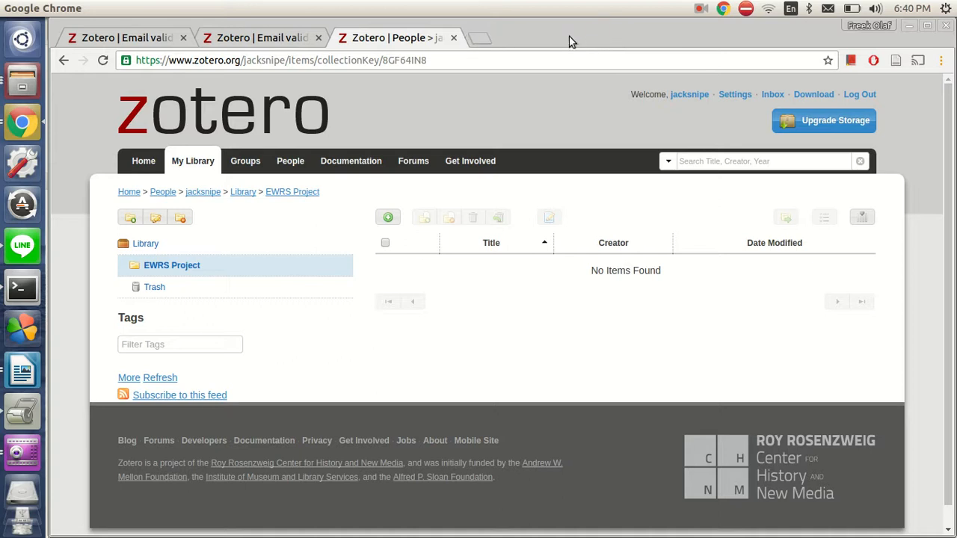
# Step: Search Google Scholar in a new browser tab for "Motivation in Language learning"
pyautogui.click(483, 39)
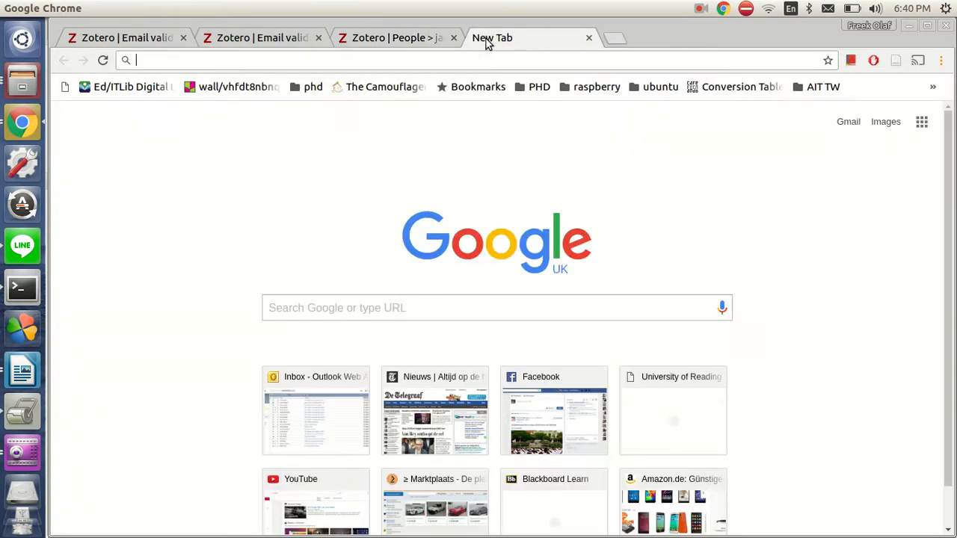
pyautogui.write('schol')
pyautogui.press('Return')
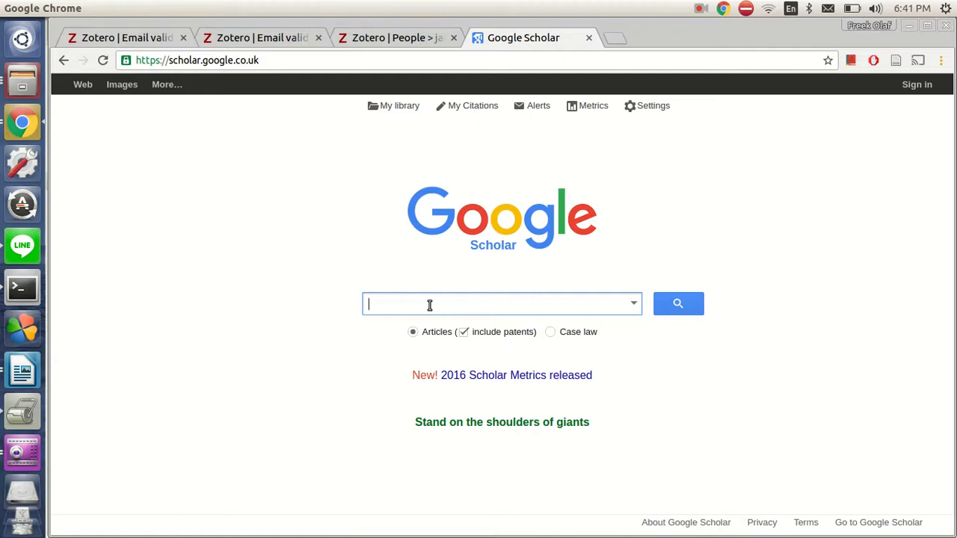
pyautogui.write('Motivation in Language learning')
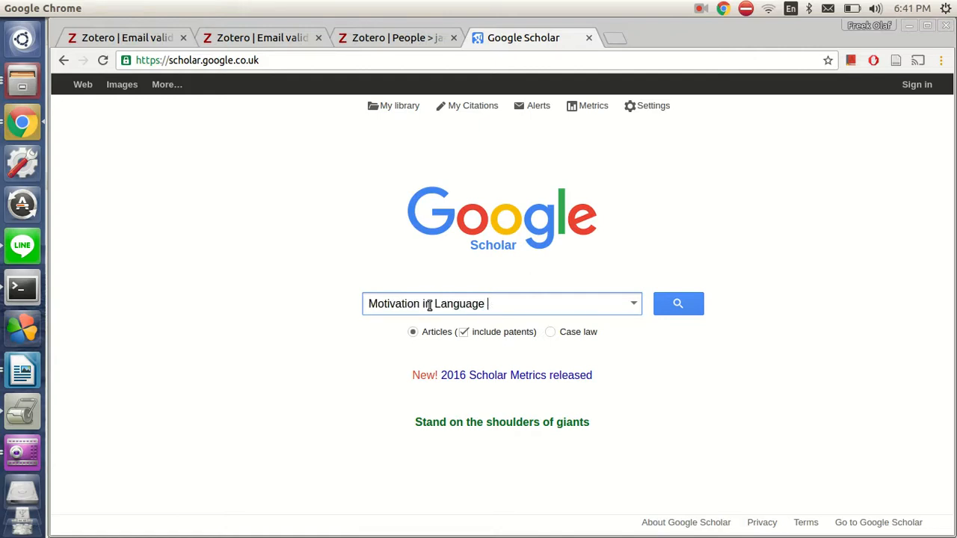
pyautogui.press('Return')
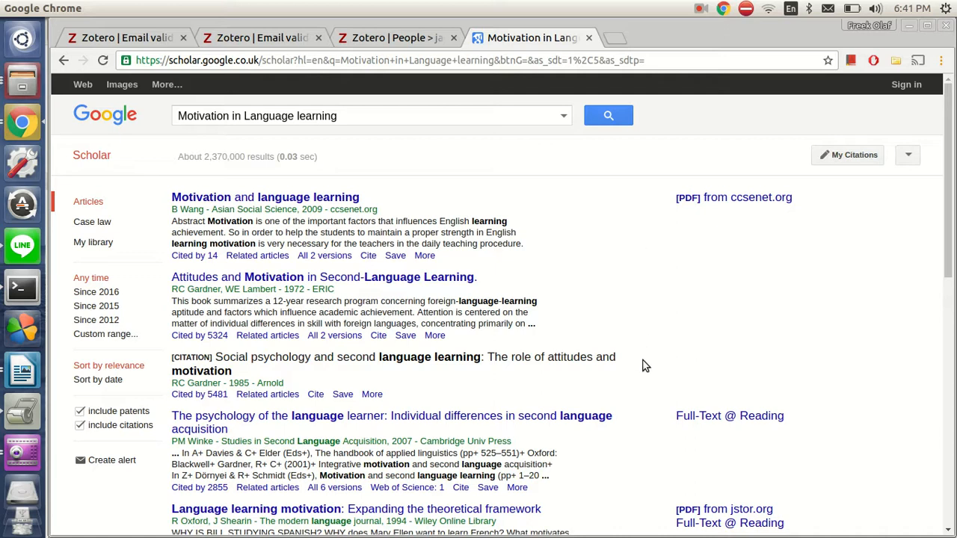
# Step: Try to save "Language learning motivation: Expanding the theoretical framework" from the search results to the Zotero library with the connector
pyautogui.scroll(-5, 905, 372)
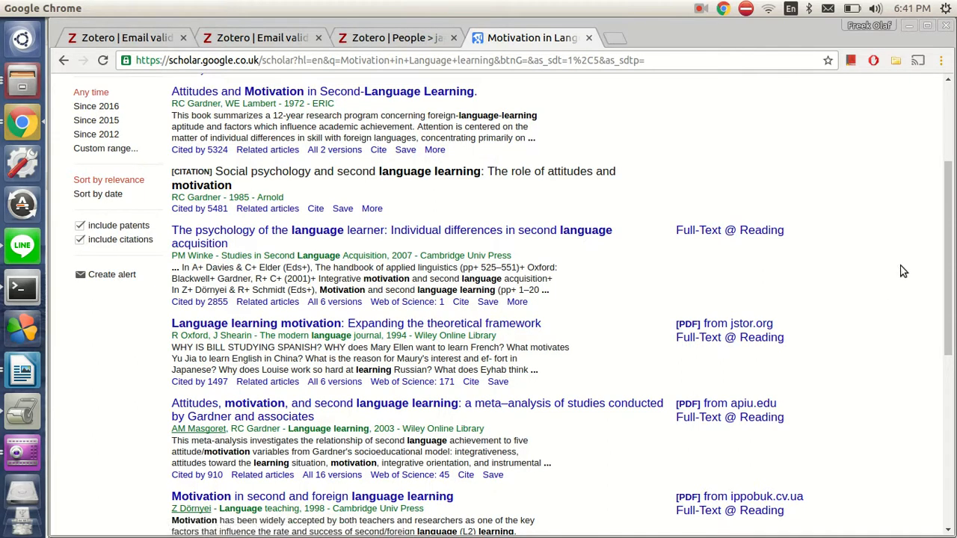
pyautogui.scroll(3, 903, 272)
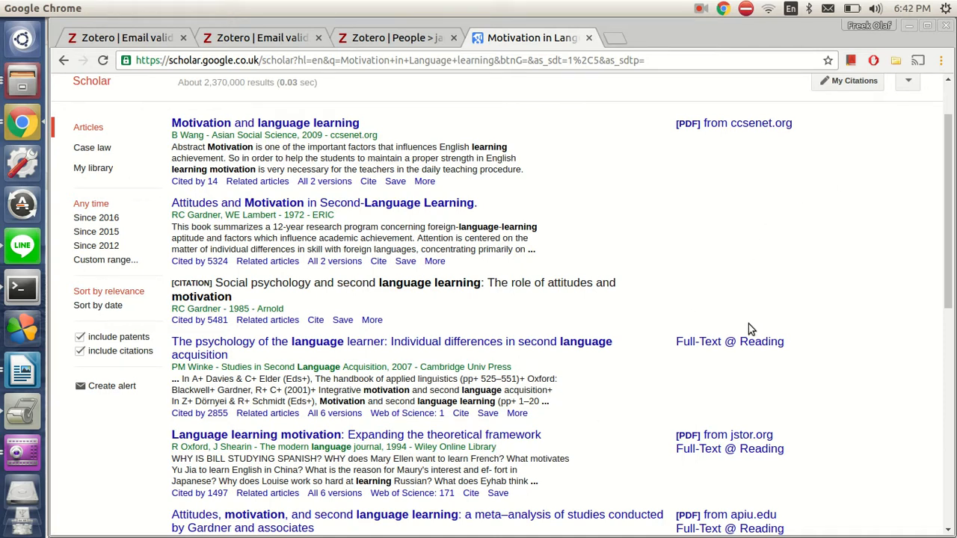
pyautogui.click(897, 64)
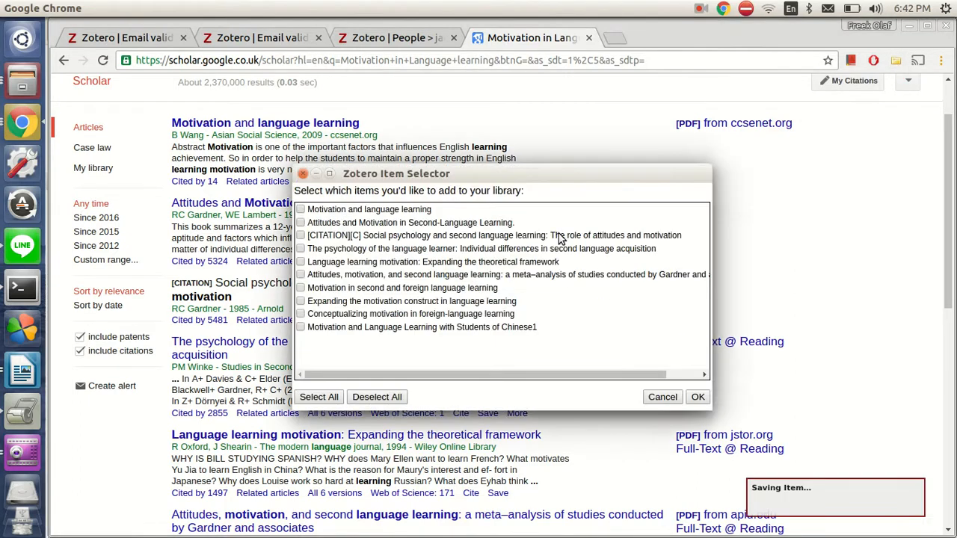
pyautogui.moveTo(447, 176); pyautogui.dragTo(548, 116)
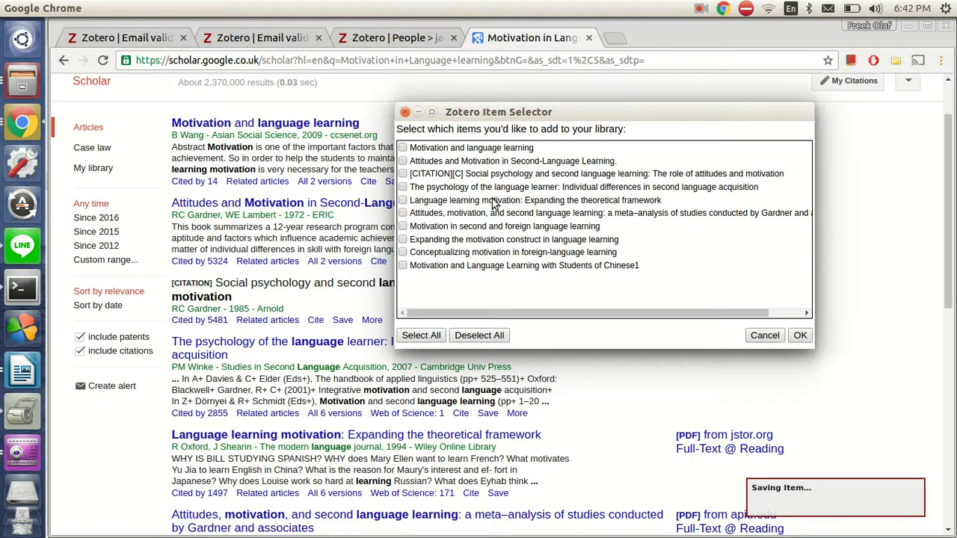
pyautogui.click(403, 201)
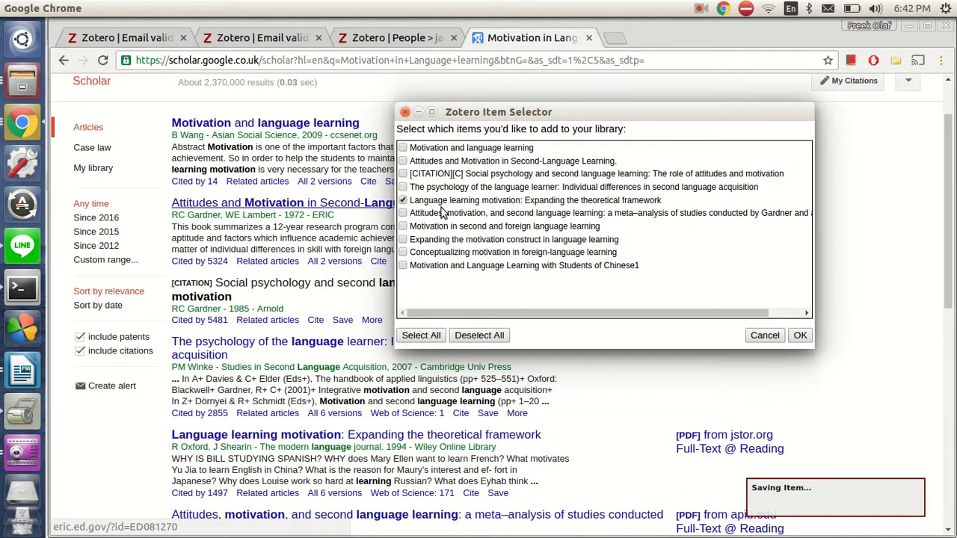
pyautogui.click(800, 336)
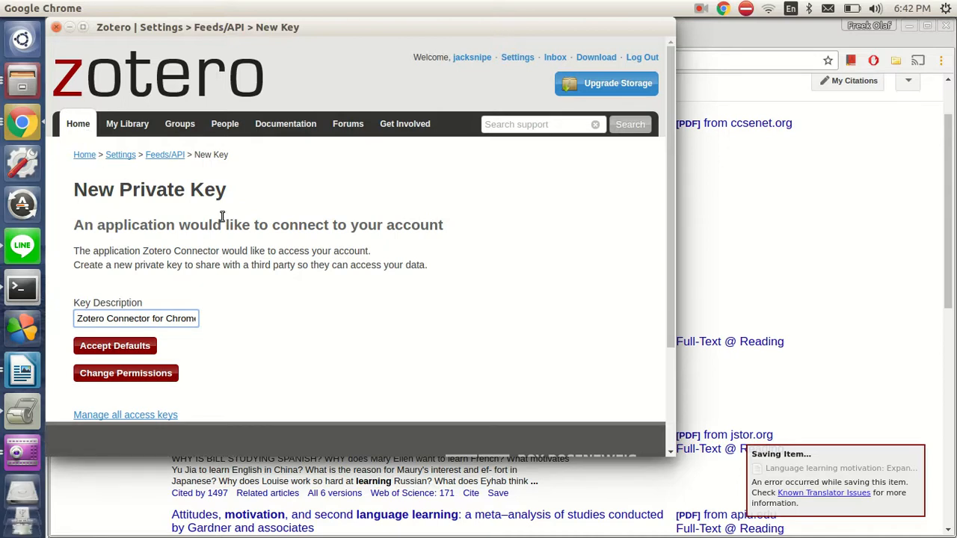
# Step: Accept the default permissions for the Zotero Connector key and save "Language learning motivation: Expanding the theoretical framework" from the search results again
pyautogui.click(147, 353)
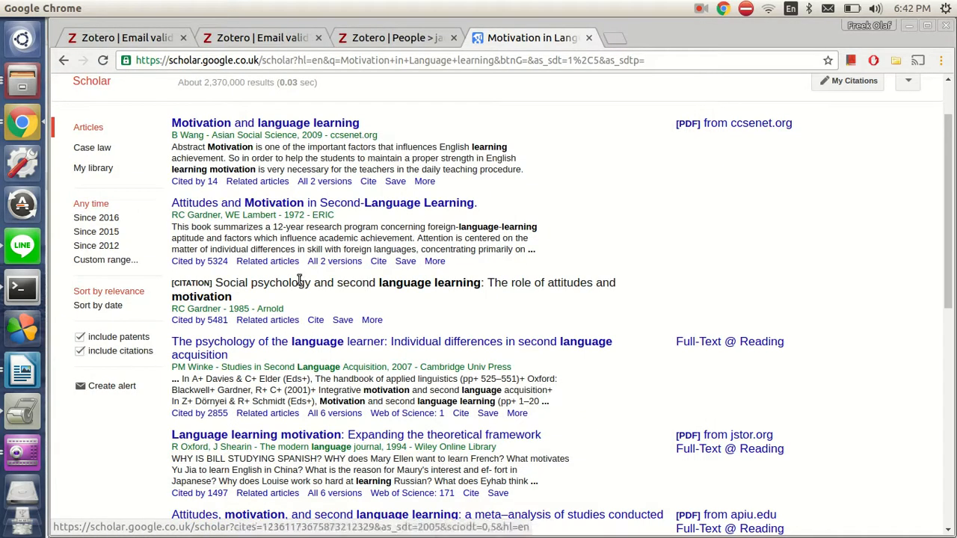
pyautogui.click(894, 62)
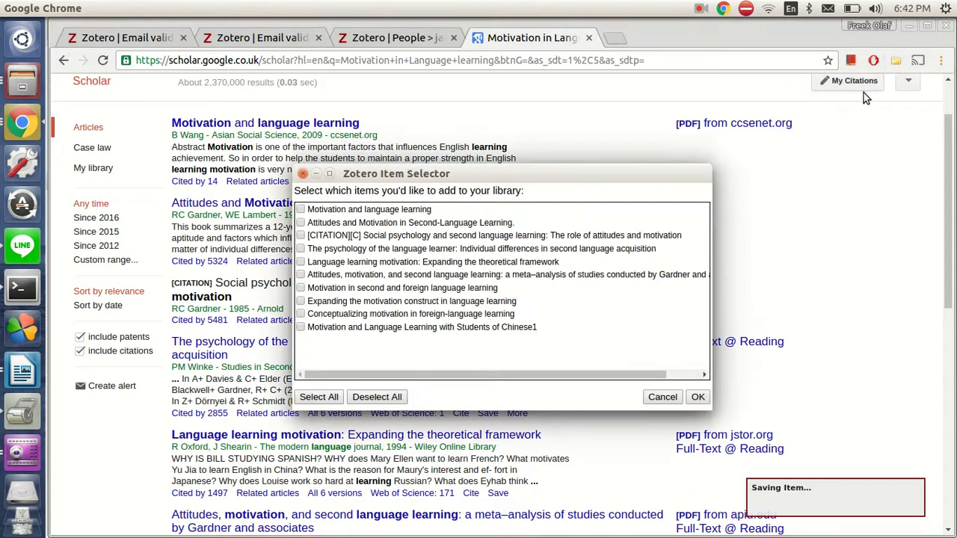
pyautogui.click(698, 397)
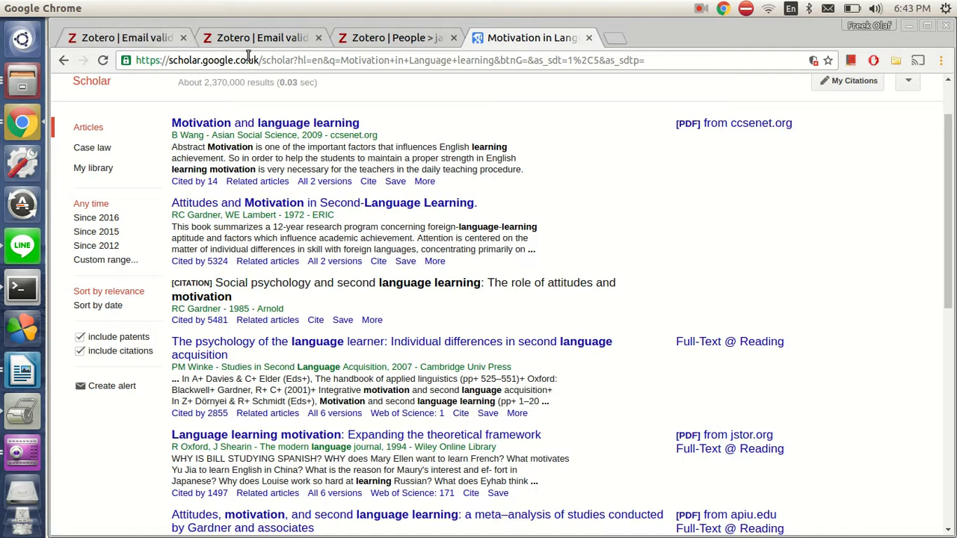
# Step: Return to the Zotero library and check the EWRS Project collection for the saved article
pyautogui.click(358, 43)
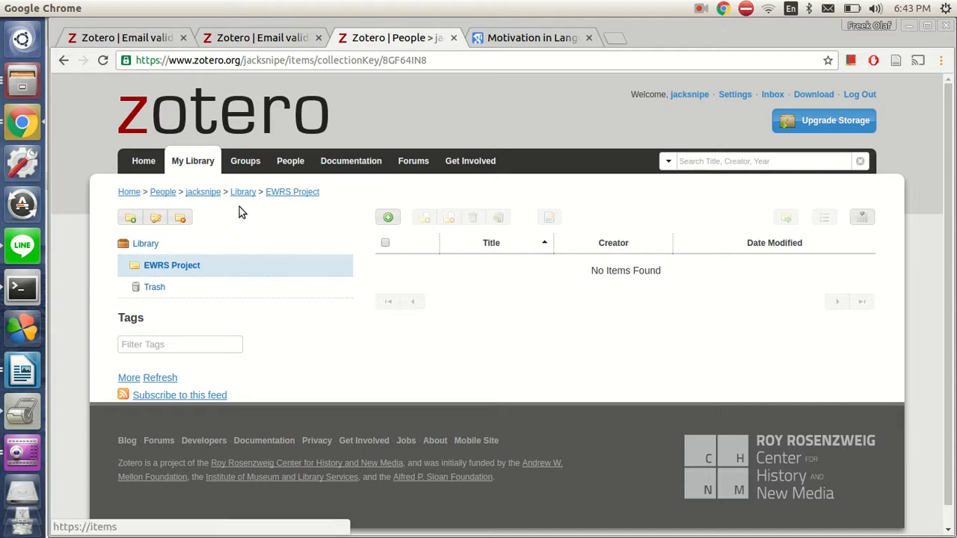
pyautogui.click(292, 193)
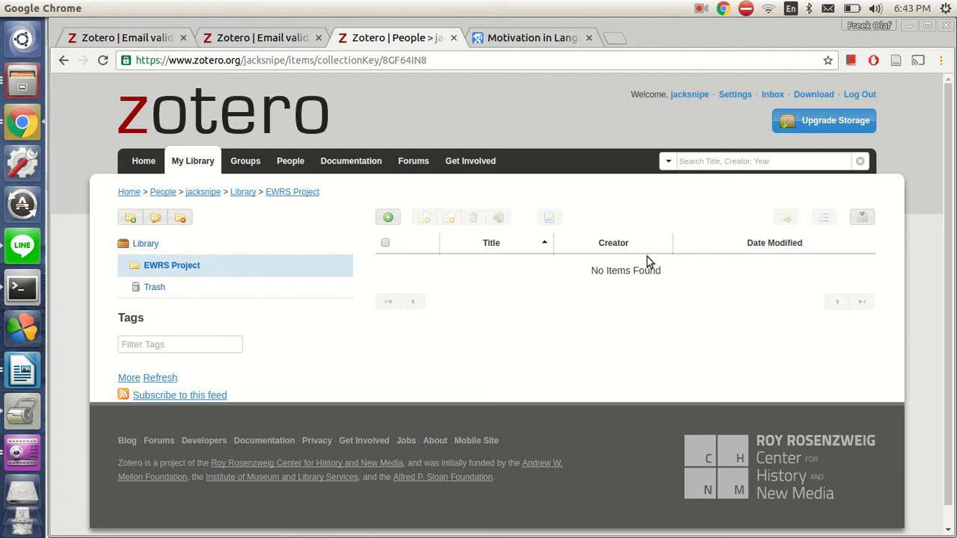
pyautogui.rightClick(647, 276)
pyautogui.press('Escape')
pyautogui.click(184, 258)
pyautogui.click(699, 11)
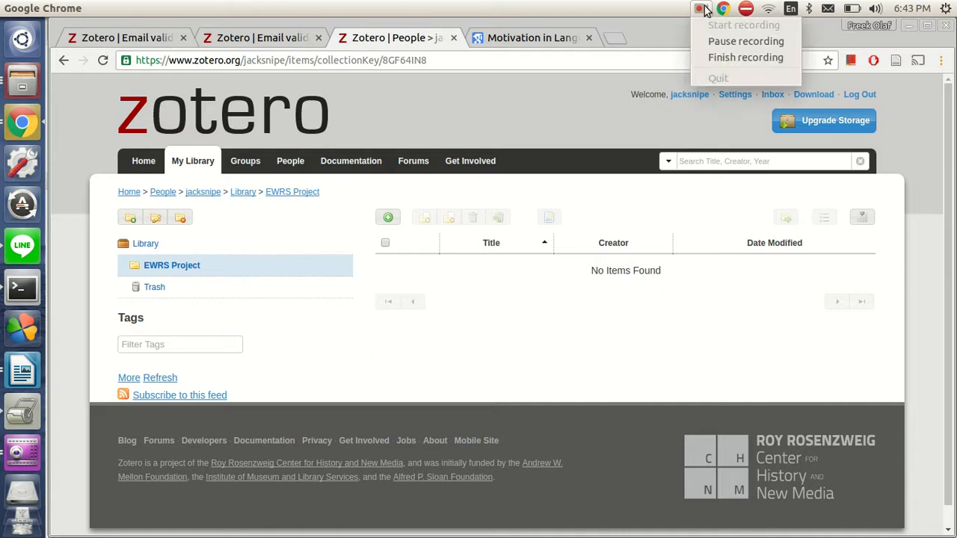
pyautogui.click(717, 40)
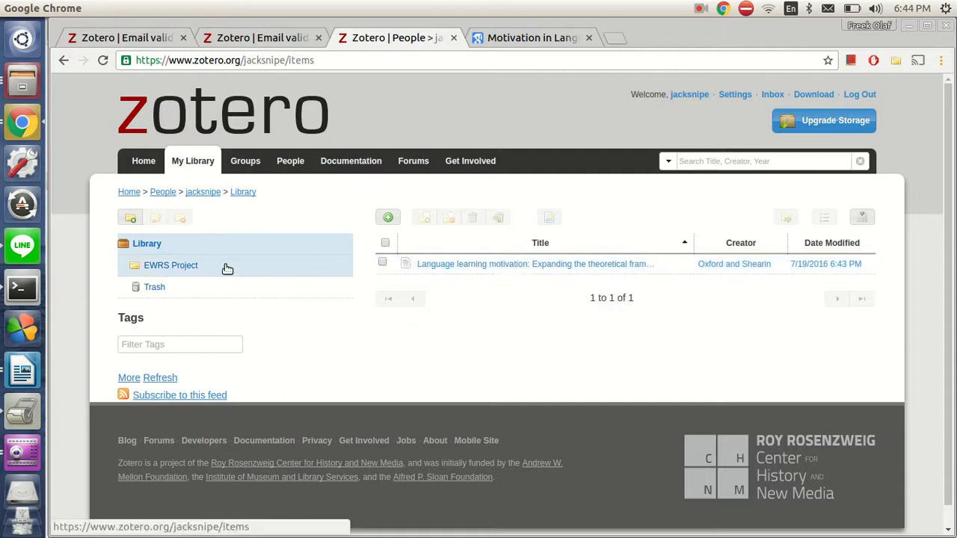
# Step: Open "Language learning motivation: Expanding the theoretical framework" from the main library and review its bibliographic details and attachments
pyautogui.click(186, 273)
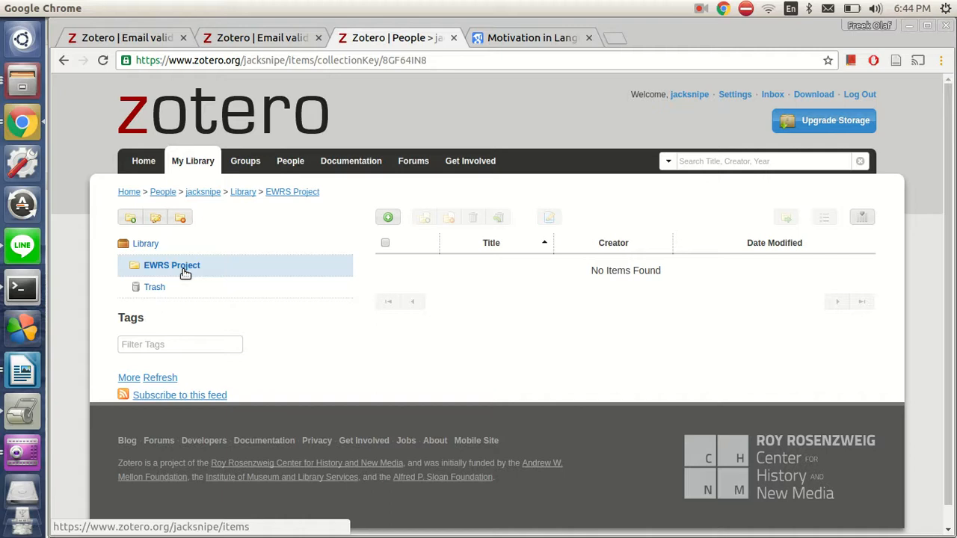
pyautogui.click(160, 253)
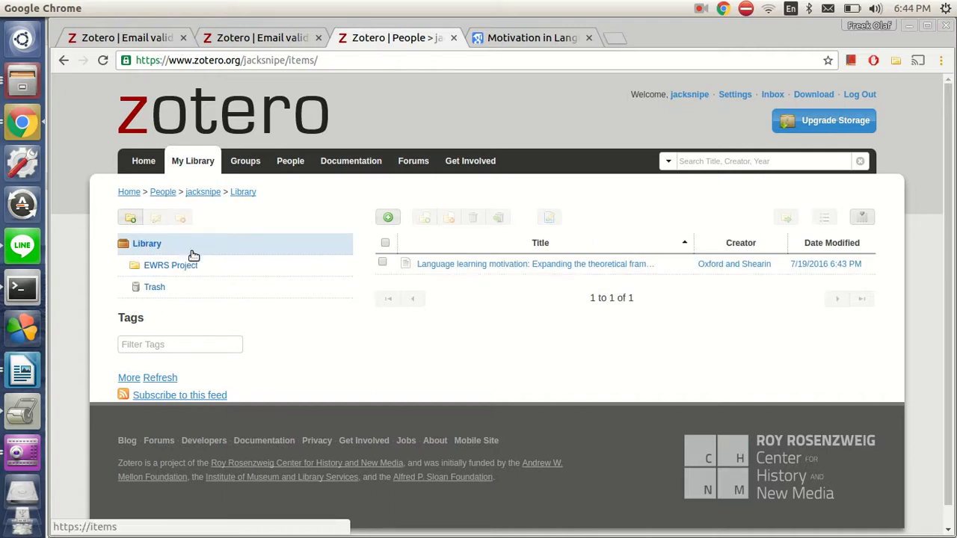
pyautogui.click(514, 266)
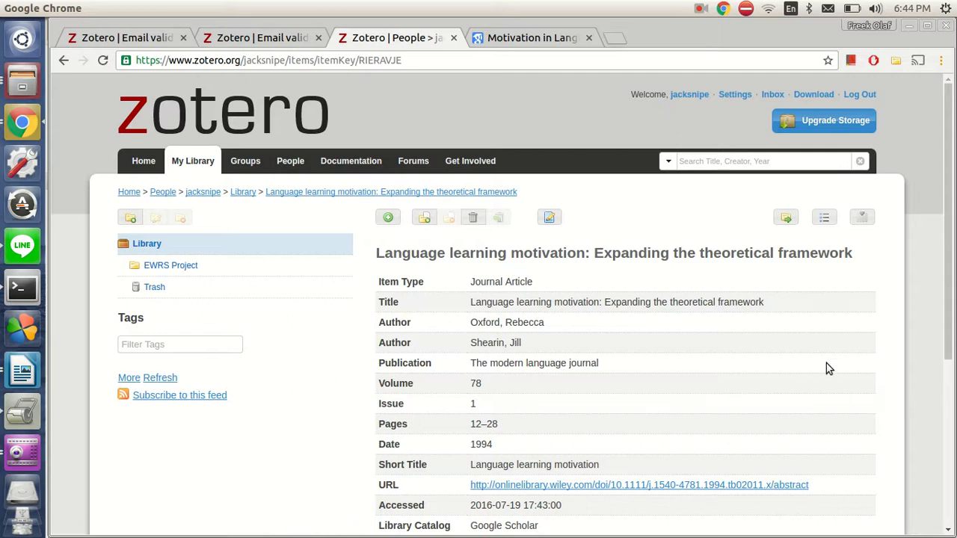
pyautogui.scroll(-4, 826, 367)
pyautogui.scroll(2, 826, 367)
pyautogui.scroll(2, 826, 368)
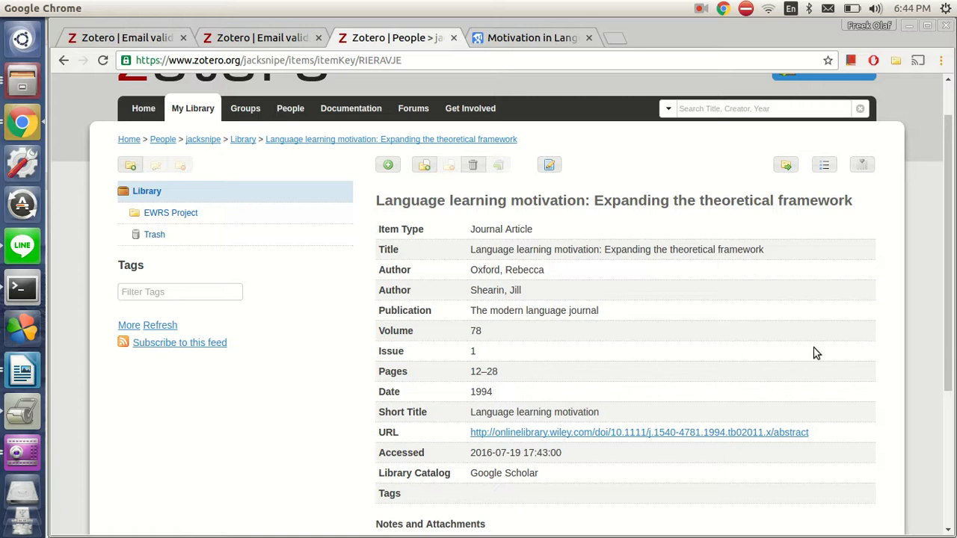
pyautogui.scroll(-3, 815, 350)
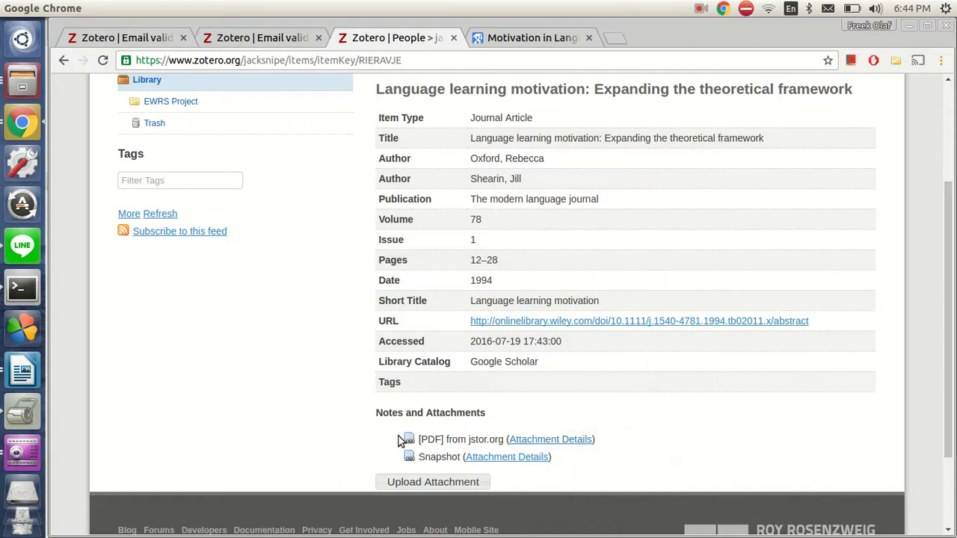
# Step: View the details of the "[PDF] from jstor.org" attachment and open its JSTOR URL in a new browser tab
pyautogui.click(554, 443)
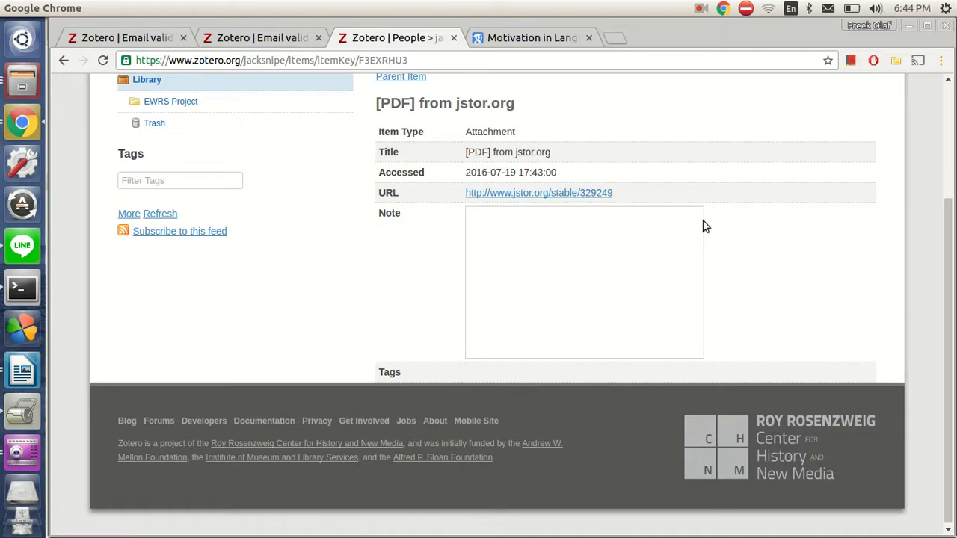
pyautogui.scroll(1, 703, 223)
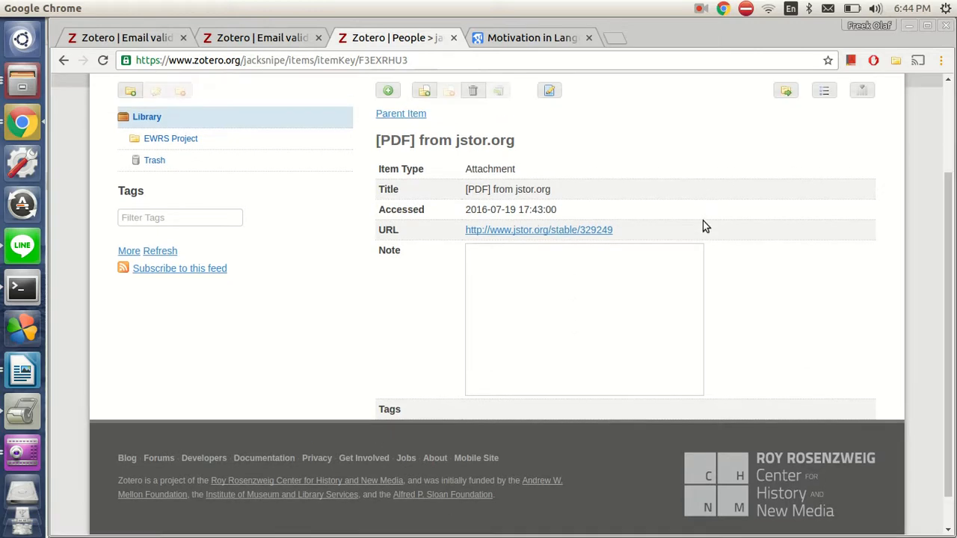
pyautogui.rightClick(582, 230)
pyautogui.click(592, 238)
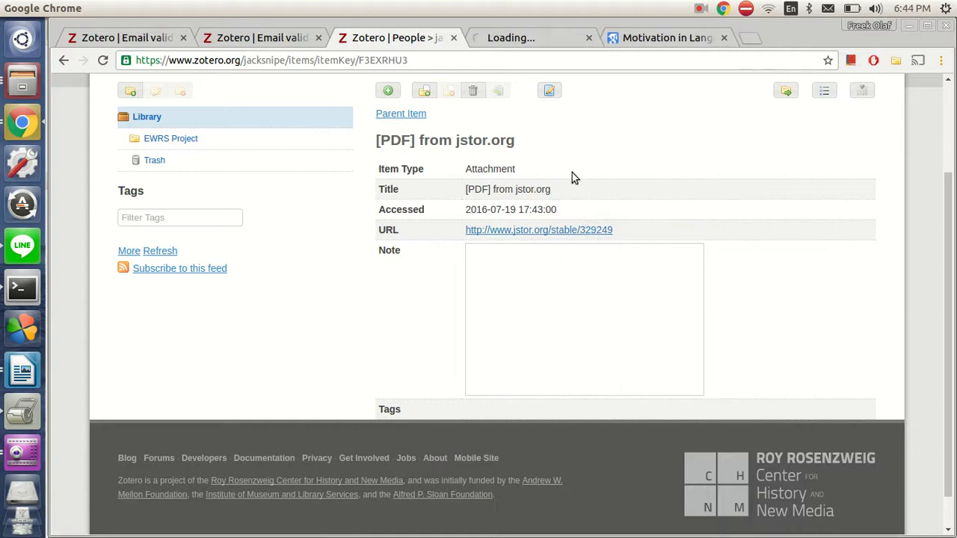
pyautogui.click(556, 43)
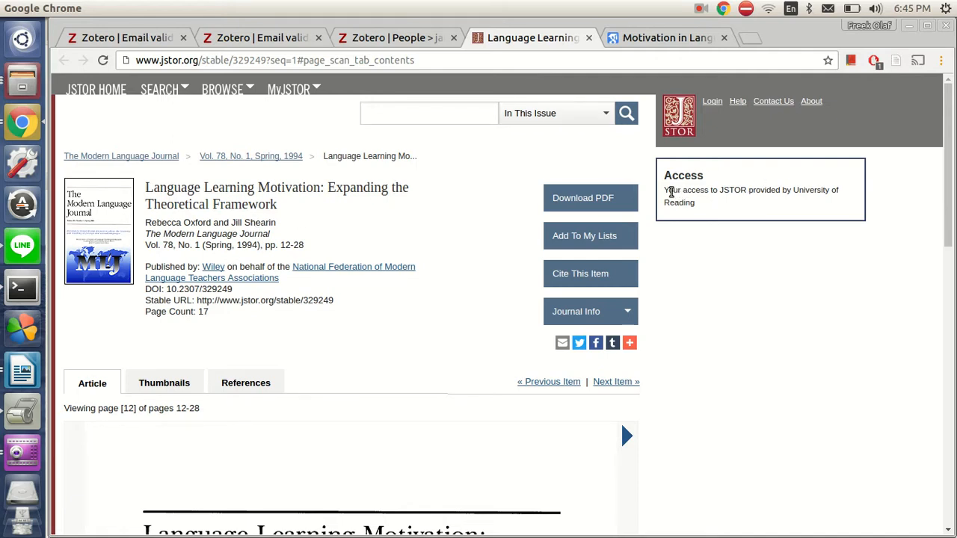
# Step: Examine the Access notice on the JSTOR article page and go back to the Zotero attachment details
pyautogui.moveTo(670, 192); pyautogui.dragTo(698, 201)
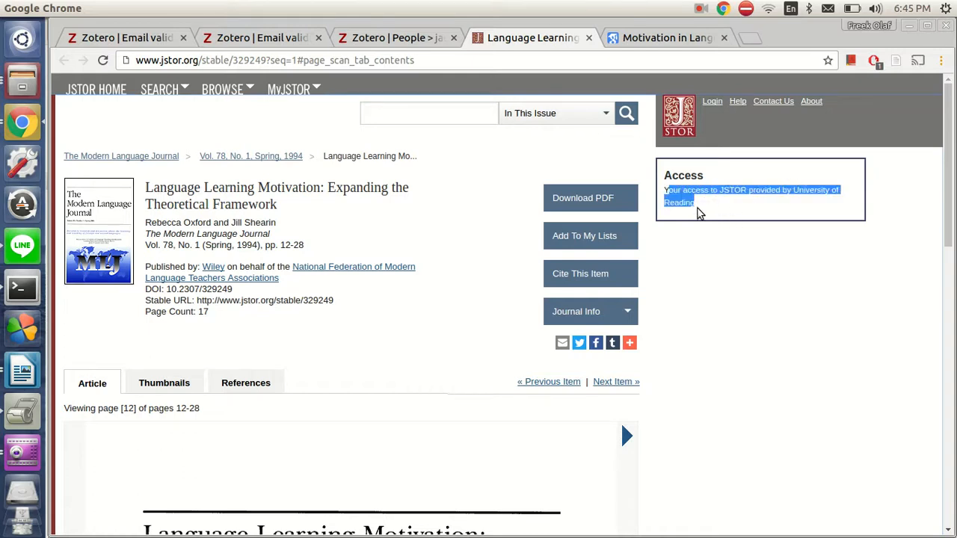
pyautogui.click(698, 209)
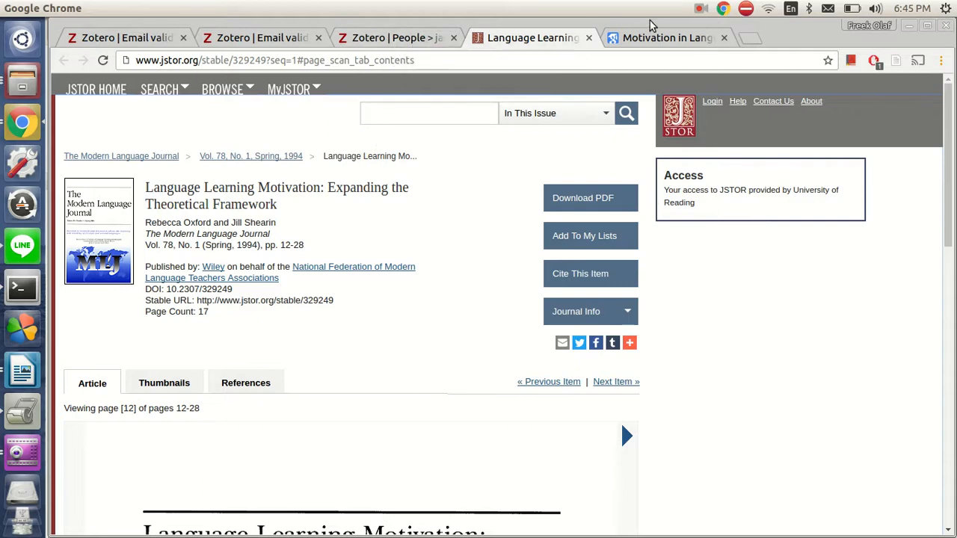
pyautogui.click(392, 44)
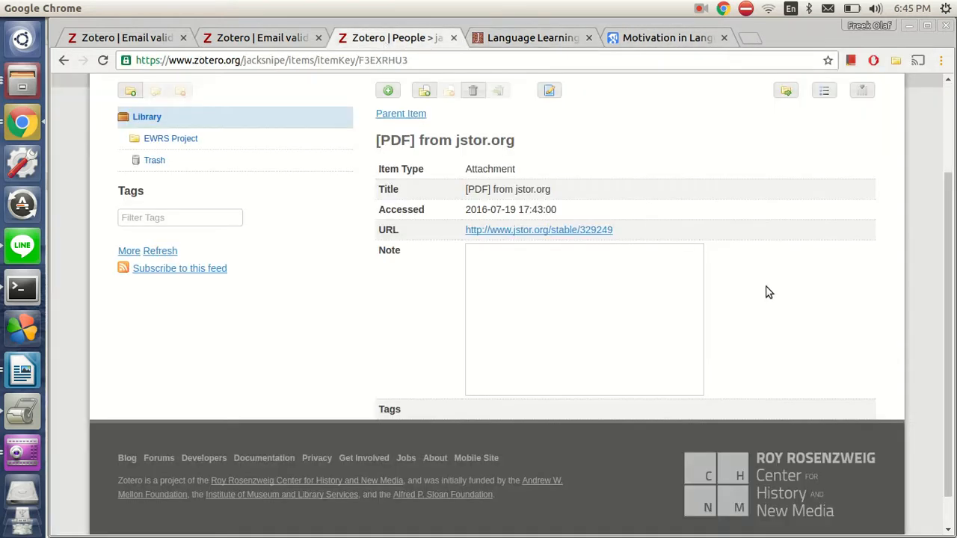
pyautogui.scroll(3, 797, 314)
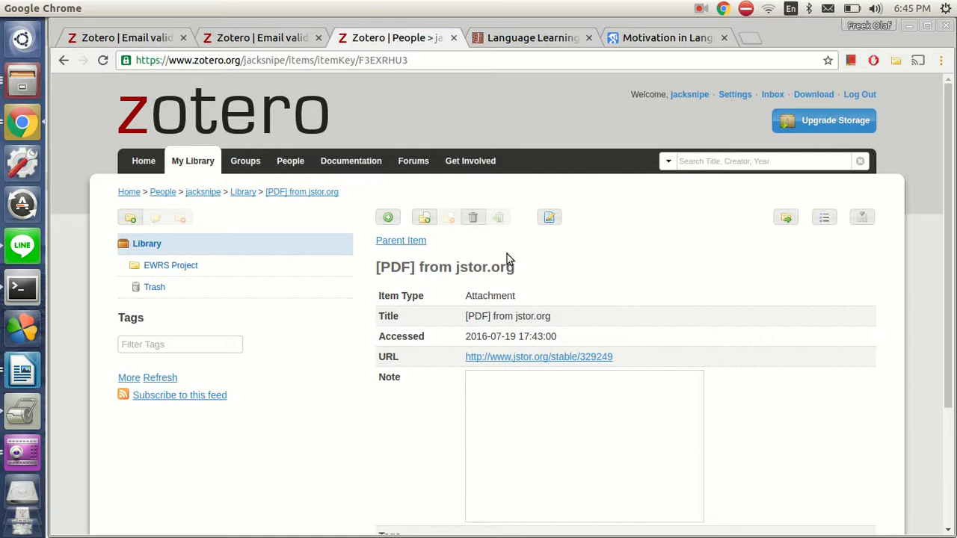
# Step: Return to the parent article "Language learning motivation: Expanding the theoretical framework" and add it to the EWRS Project collection
pyautogui.click(414, 240)
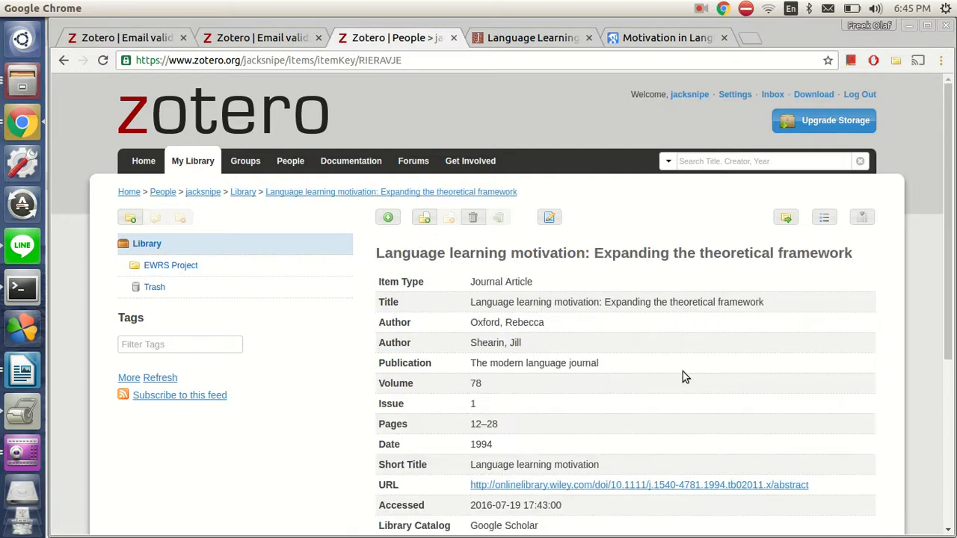
pyautogui.scroll(-3, 728, 380)
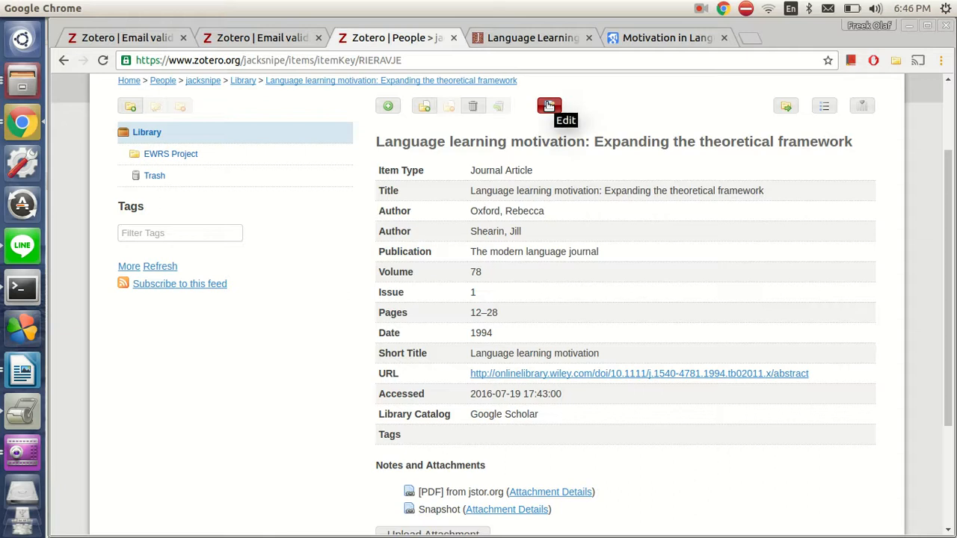
pyautogui.click(427, 108)
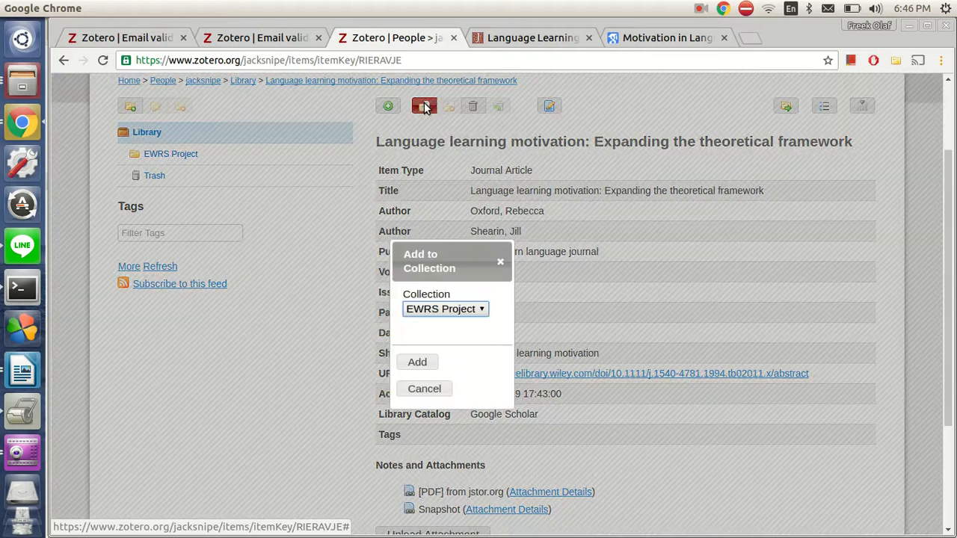
pyautogui.click(461, 313)
pyautogui.click(461, 323)
pyautogui.click(427, 367)
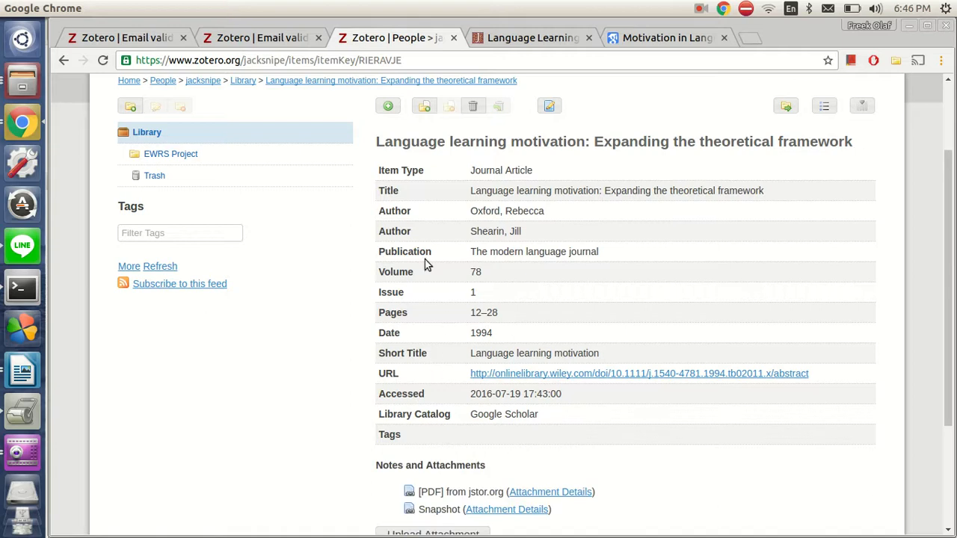
# Step: Open the language learning motivation article from the EWRS Project collection and review its details and attachments
pyautogui.click(172, 157)
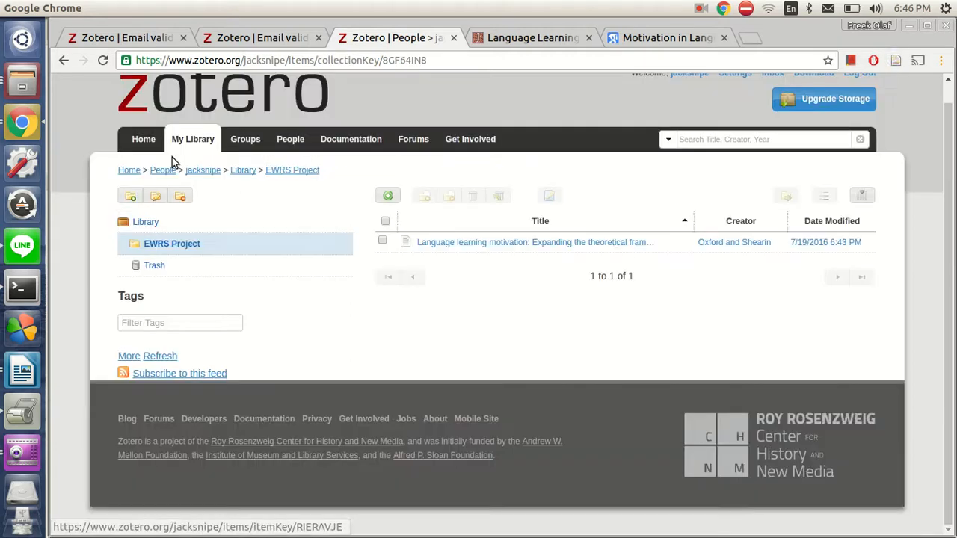
pyautogui.click(590, 251)
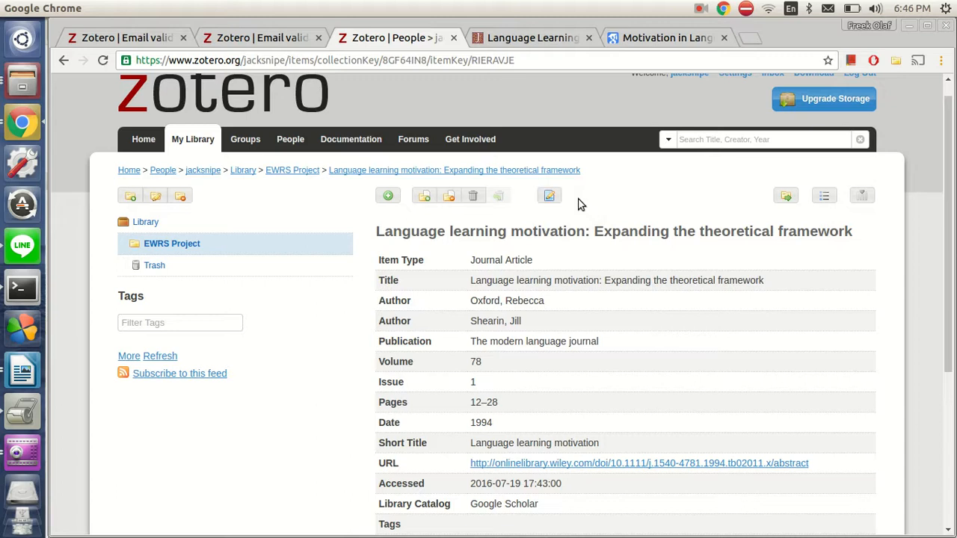
pyautogui.scroll(-5, 595, 203)
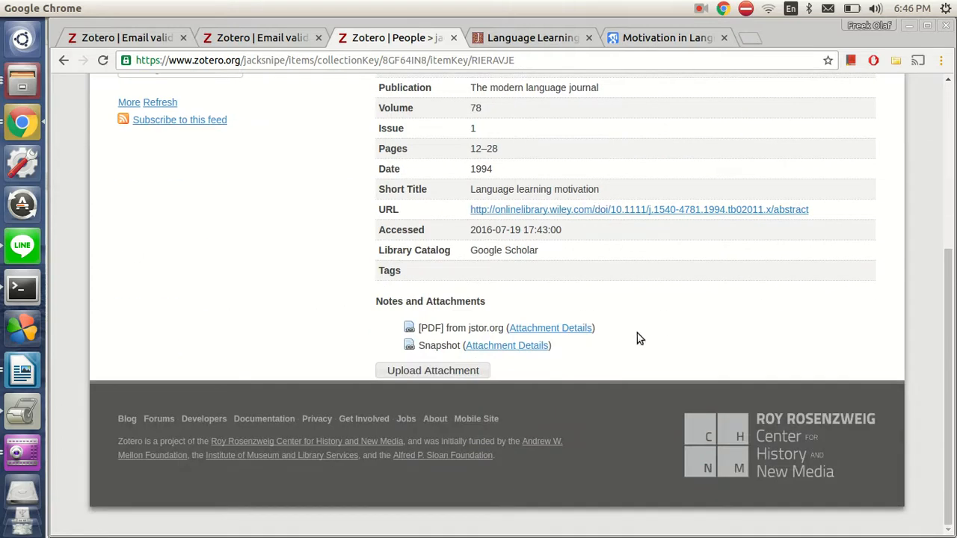
pyautogui.scroll(5, 637, 333)
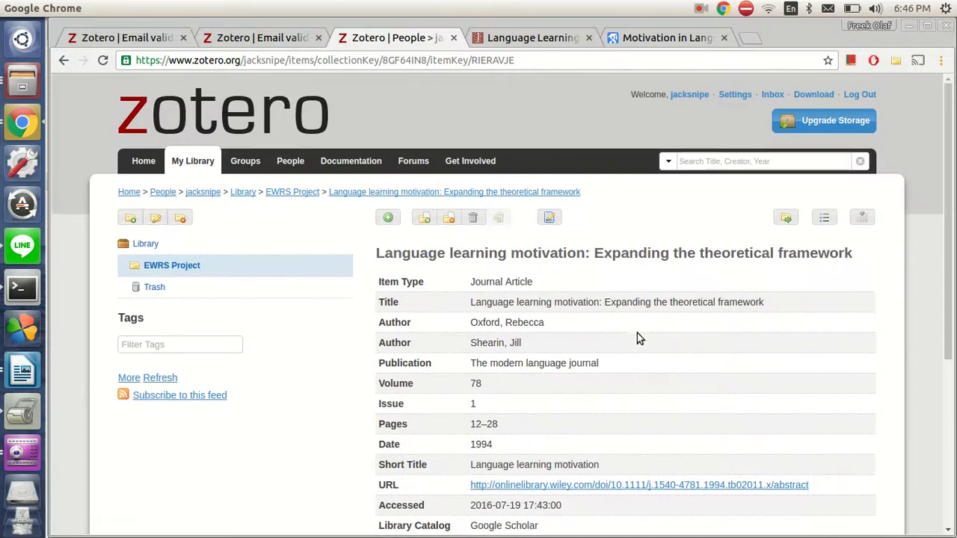
# Step: Open the article's record for editing and add a blank note to it
pyautogui.click(548, 216)
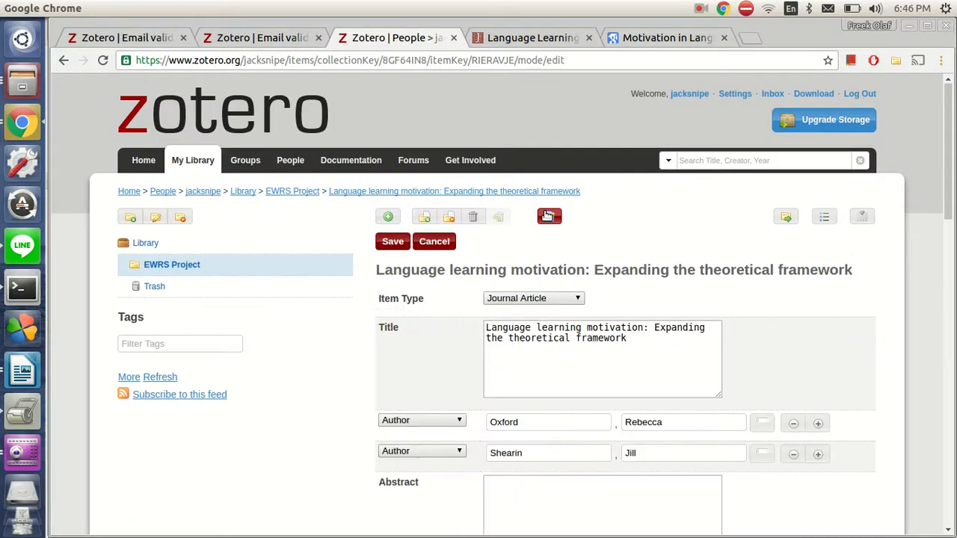
pyautogui.scroll(-15, 724, 263)
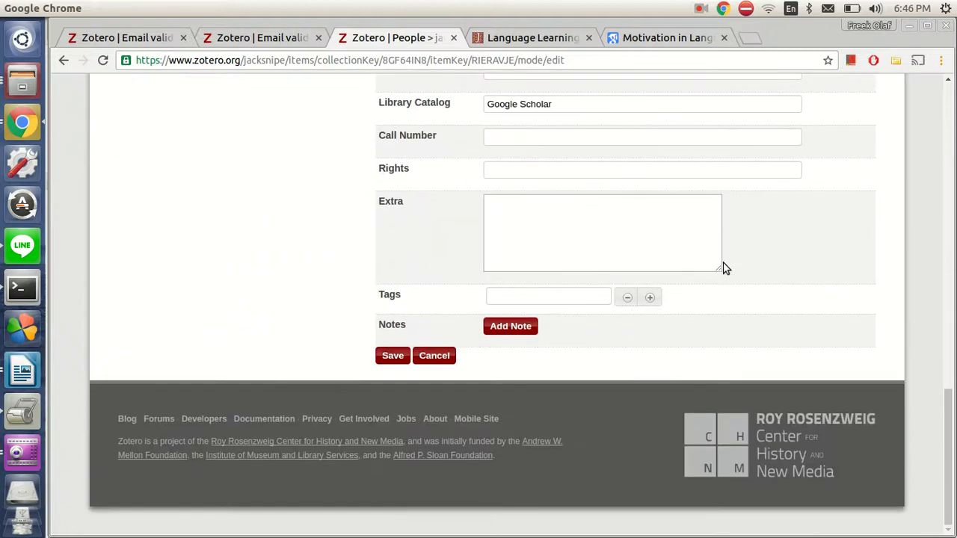
pyautogui.click(510, 327)
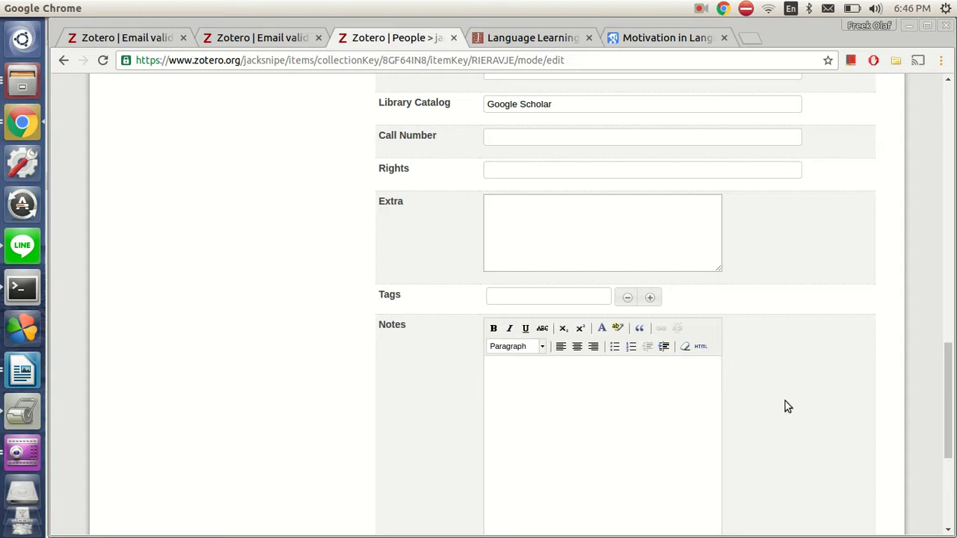
pyautogui.scroll(-3, 785, 401)
pyautogui.scroll(1, 660, 191)
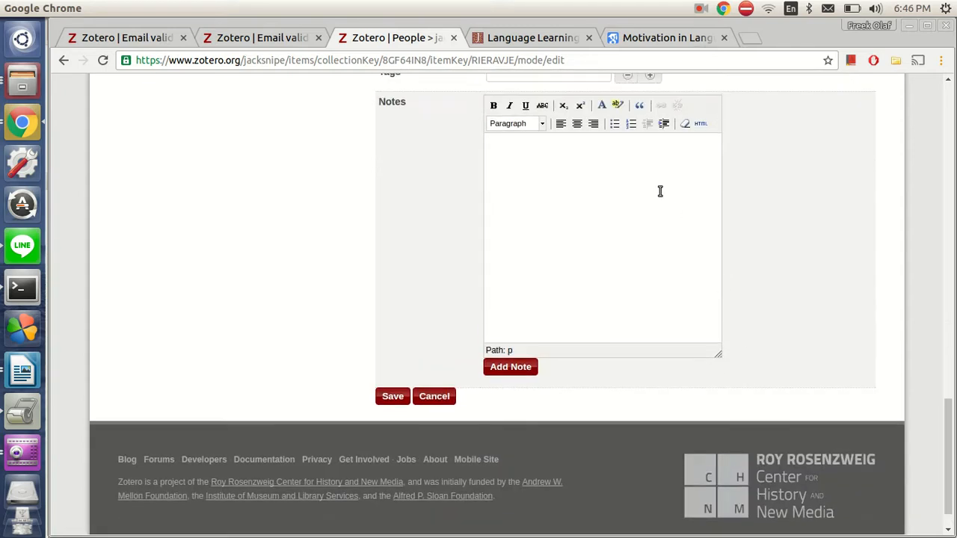
# Step: Write the note headings "This is a particularly useful article because:" and "Summary of the article", each followed by four dash lines
pyautogui.write('This is a particularly useful article b')
pyautogui.write('ecause:')
pyautogui.press('Return')
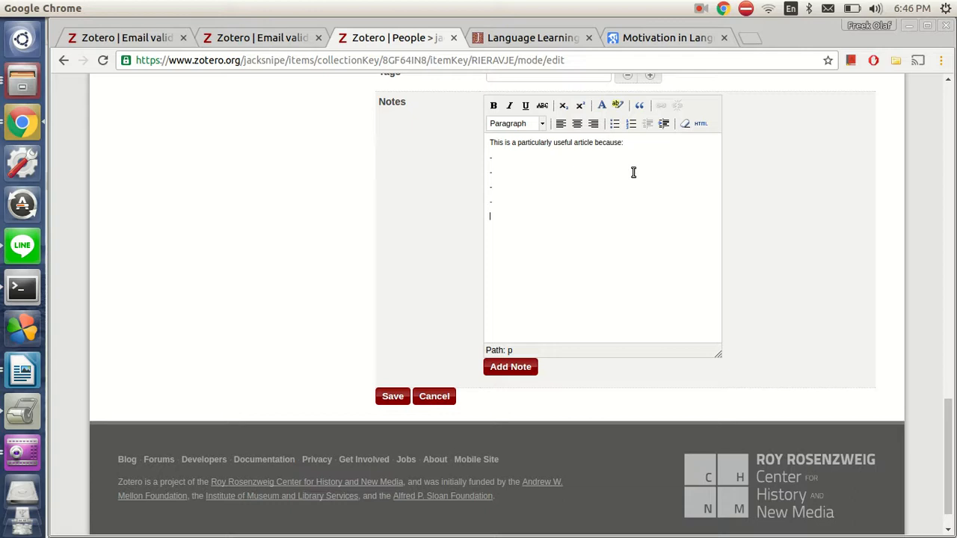
pyautogui.write('ry of the ar')
# Step: Add a third heading to the note reading "Main points with a focus on my project:"
pyautogui.write('Main points')
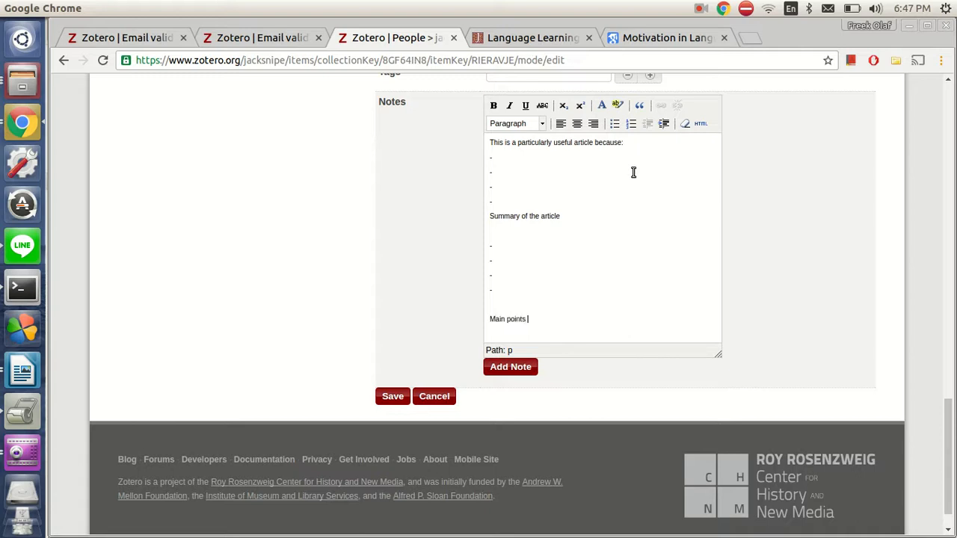
pyautogui.write(' with af')
pyautogui.write('oucs')
pyautogui.write(' on my projec')
pyautogui.write('t:')
pyautogui.press('Return')
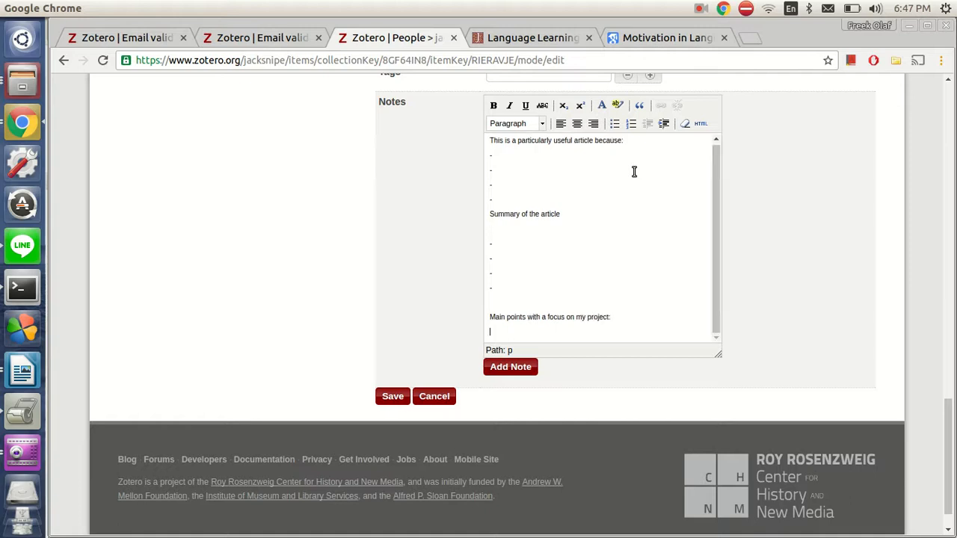
# Step: Add four dash lines under the "Main points with a focus on my project:" heading
pyautogui.write('-')
pyautogui.press('Return')
pyautogui.write('-')
pyautogui.press('Return')
pyautogui.write('-')
pyautogui.press('Return')
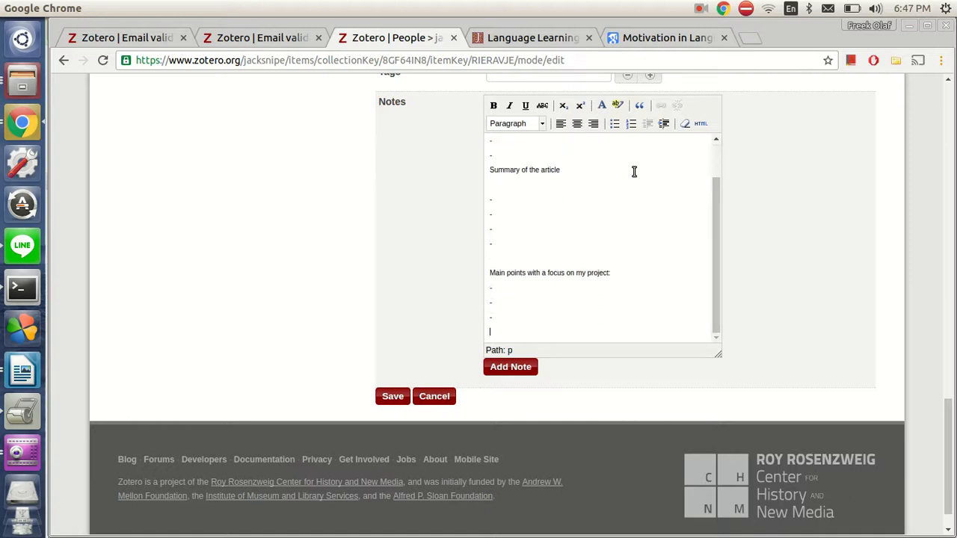
pyautogui.write('-')
pyautogui.press('Return')
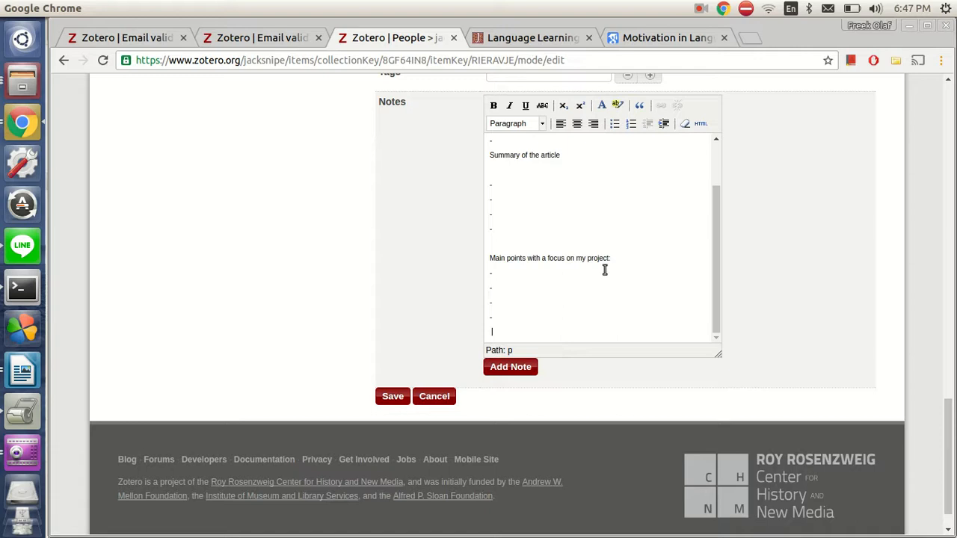
pyautogui.click(501, 273)
pyautogui.scroll(4, 540, 270)
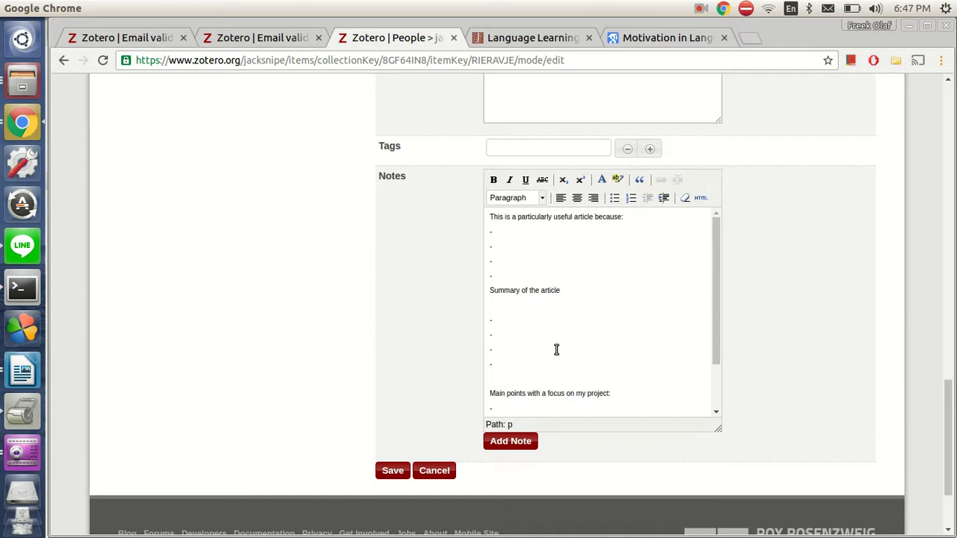
# Step: Add a second, blank note below the first and save the article's record
pyautogui.click(514, 441)
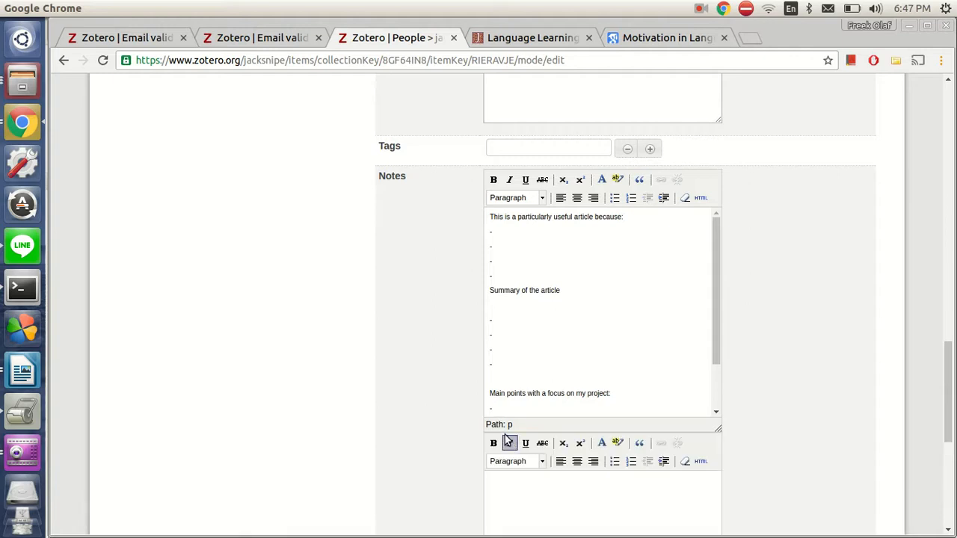
pyautogui.scroll(-5, 765, 427)
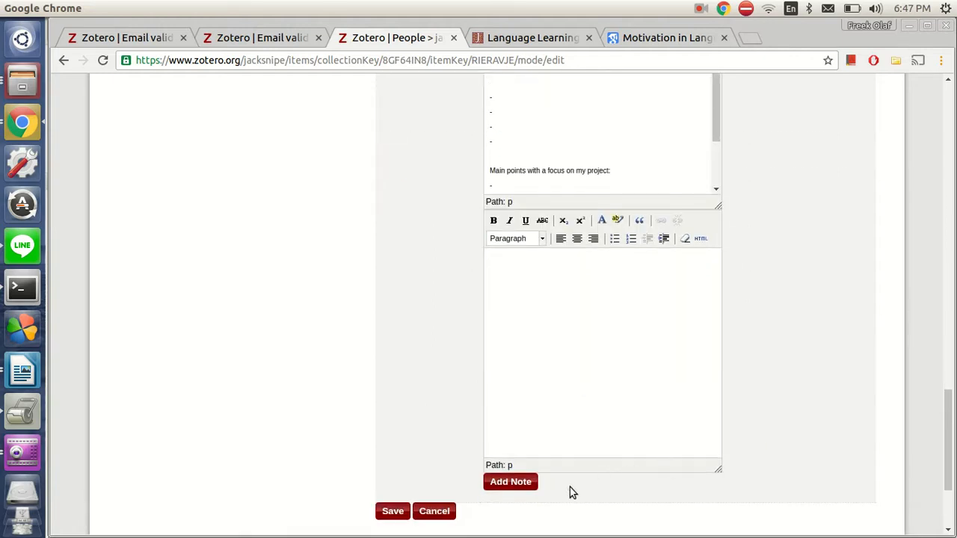
pyautogui.click(393, 513)
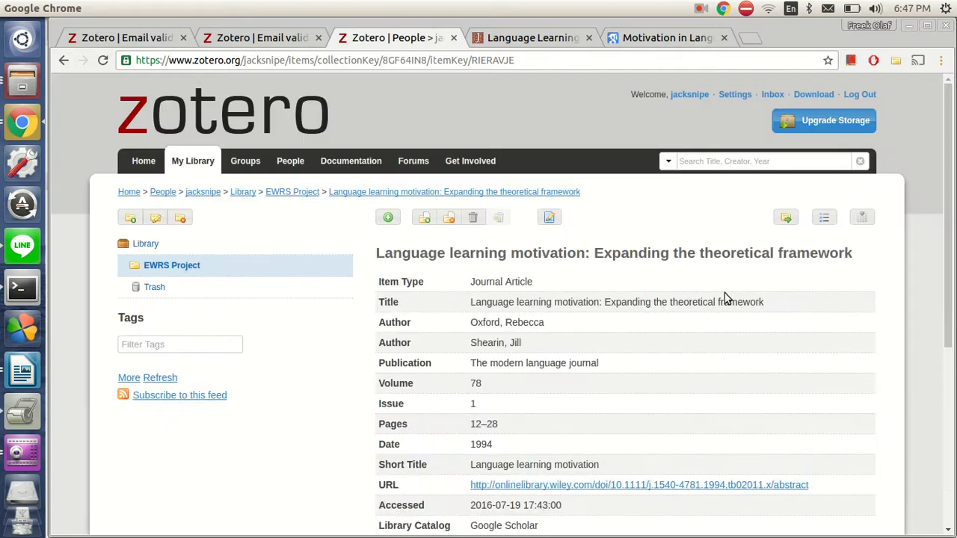
# Step: View the saved note "This is a particularly useful article because:" and return to the EWRS Project collection
pyautogui.scroll(-4, 724, 298)
pyautogui.scroll(-4, 724, 298)
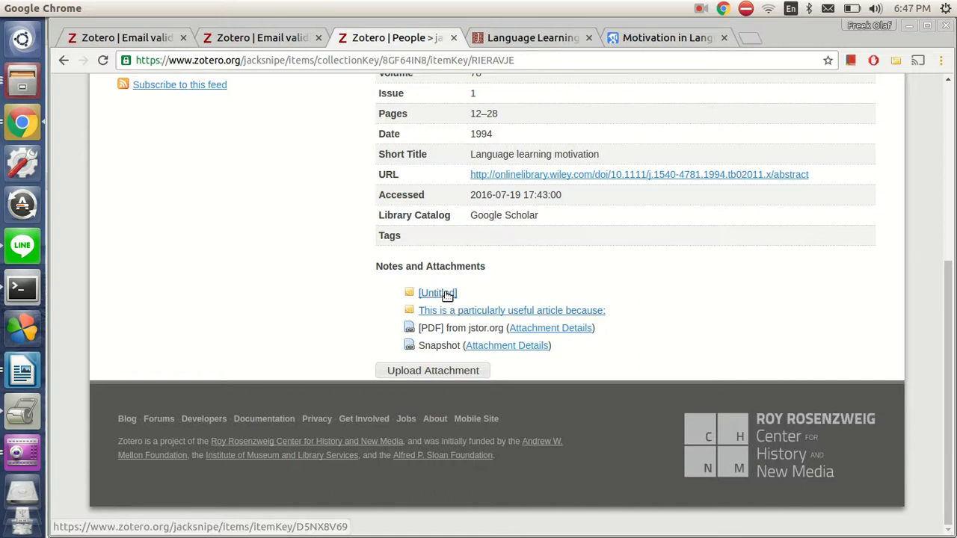
pyautogui.click(498, 311)
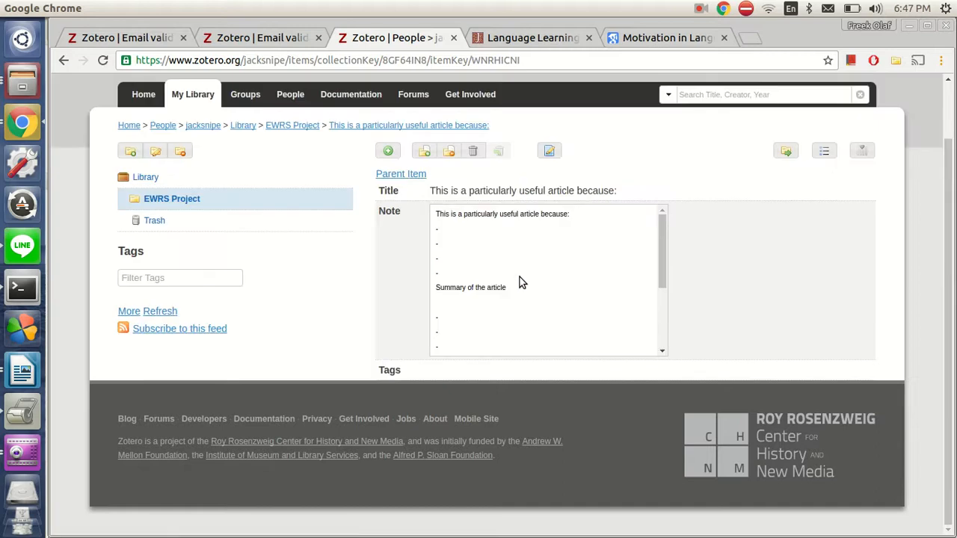
pyautogui.scroll(2, 519, 279)
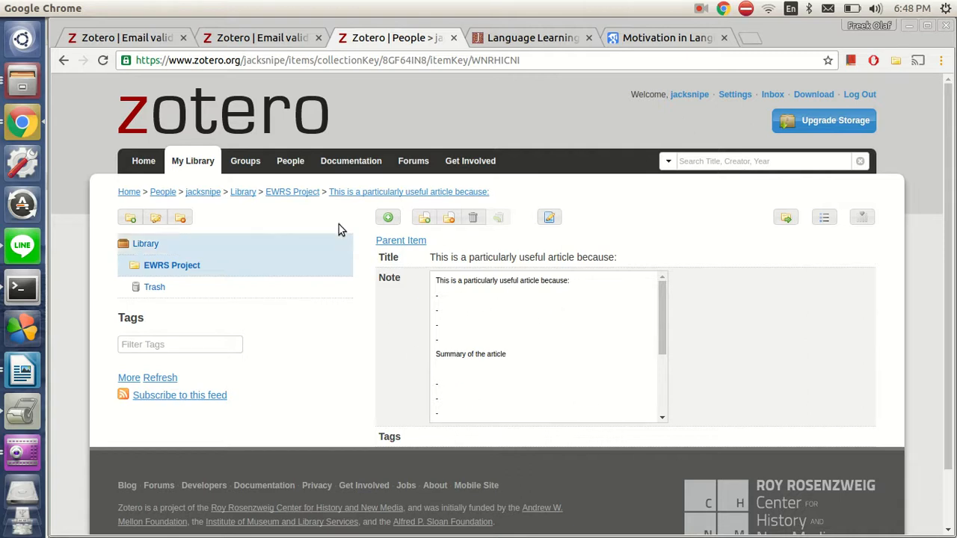
pyautogui.click(312, 194)
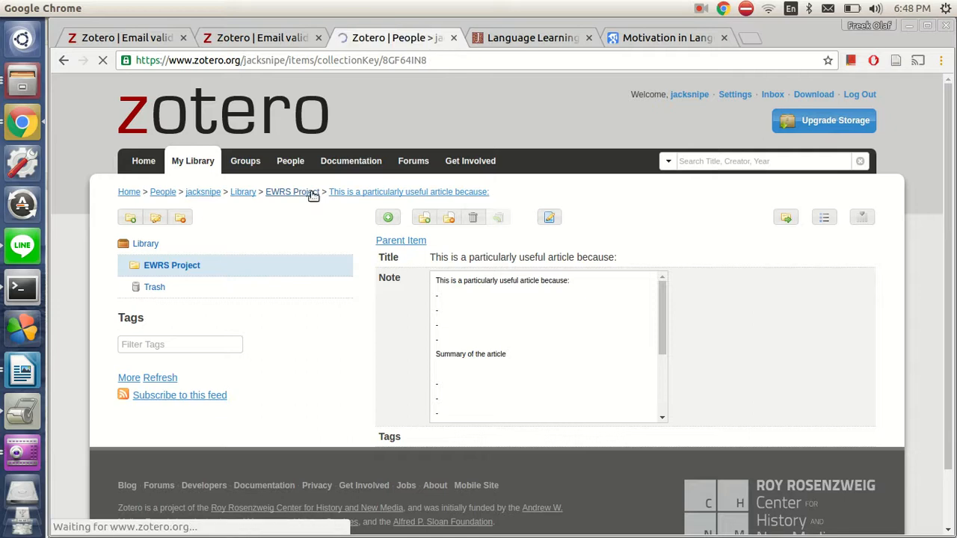
# Step: Save "Motivation and language learning" from the Google Scholar results to the Zotero library
pyautogui.click(668, 36)
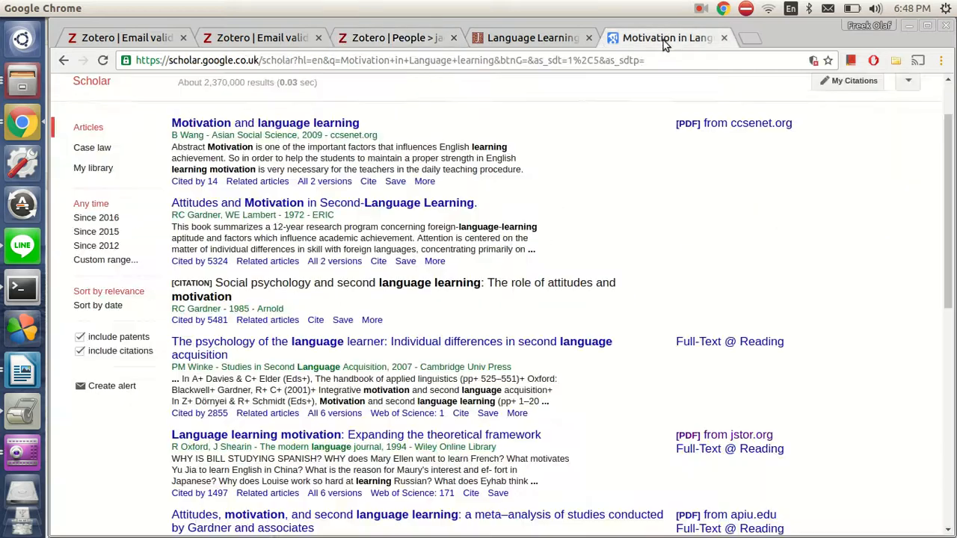
pyautogui.scroll(2, 546, 196)
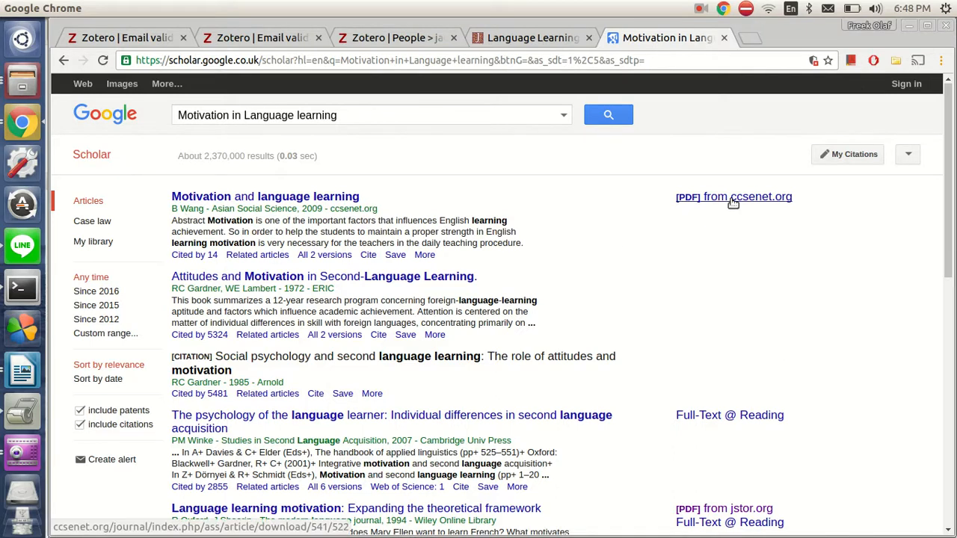
pyautogui.click(900, 61)
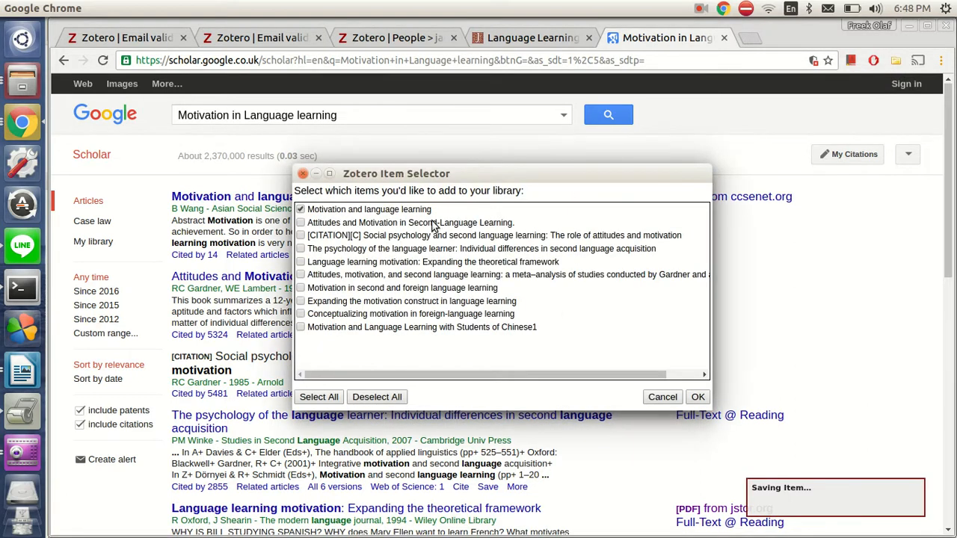
pyautogui.click(695, 400)
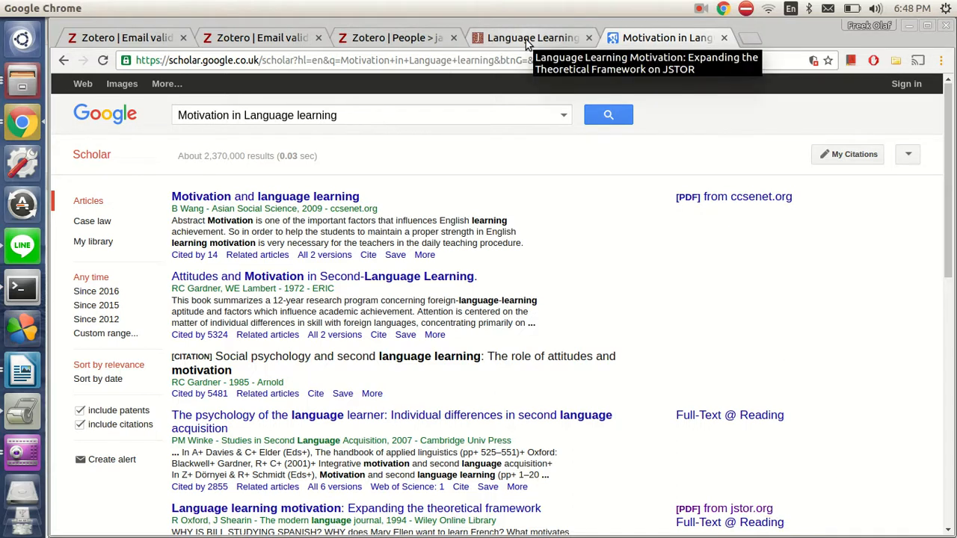
# Step: Open "Motivation and language learning" from the main Zotero library and review its bibliographic details and attachments
pyautogui.click(414, 37)
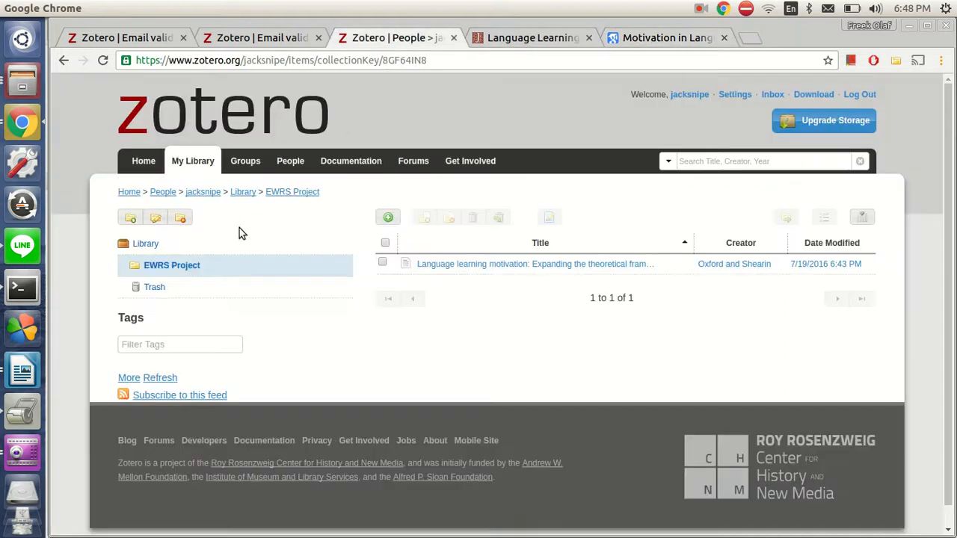
pyautogui.click(142, 245)
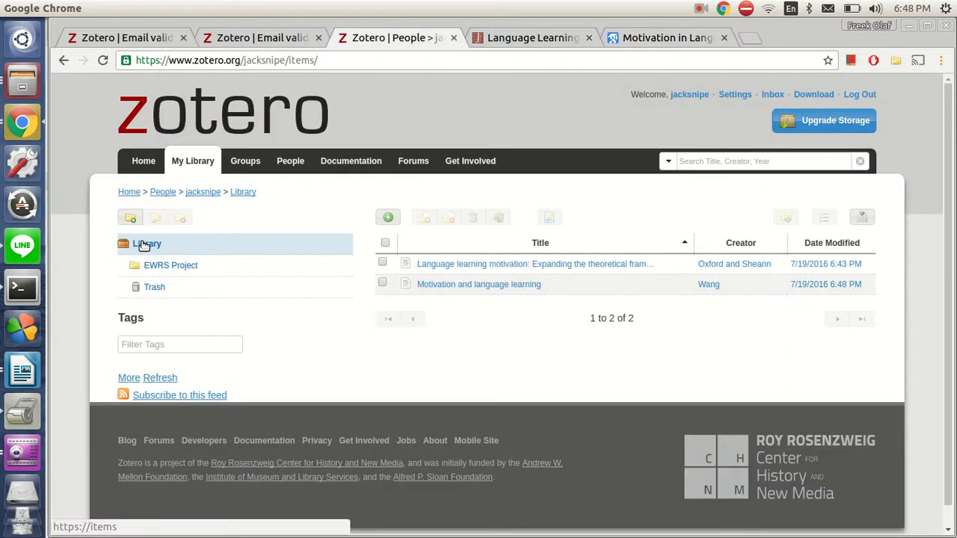
pyautogui.click(481, 290)
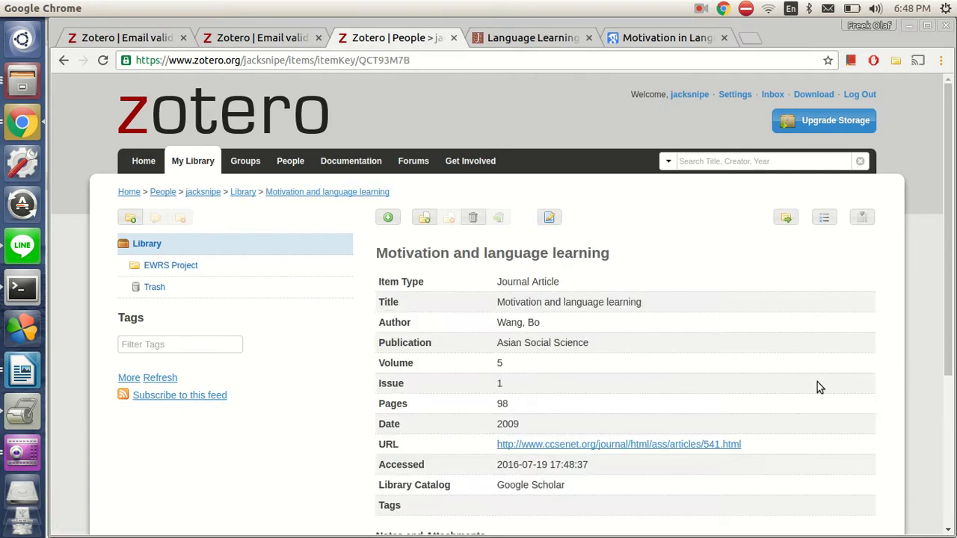
pyautogui.scroll(-5, 817, 382)
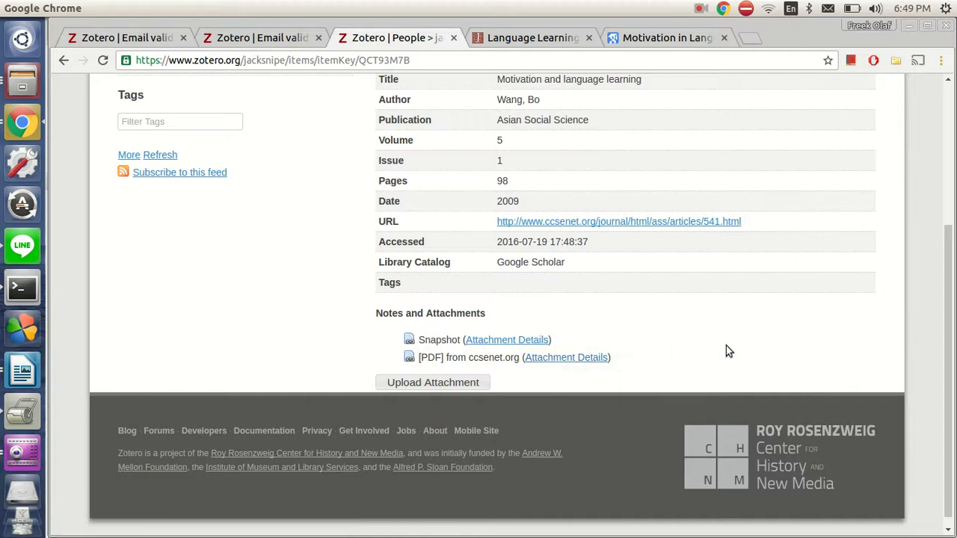
pyautogui.scroll(3, 726, 346)
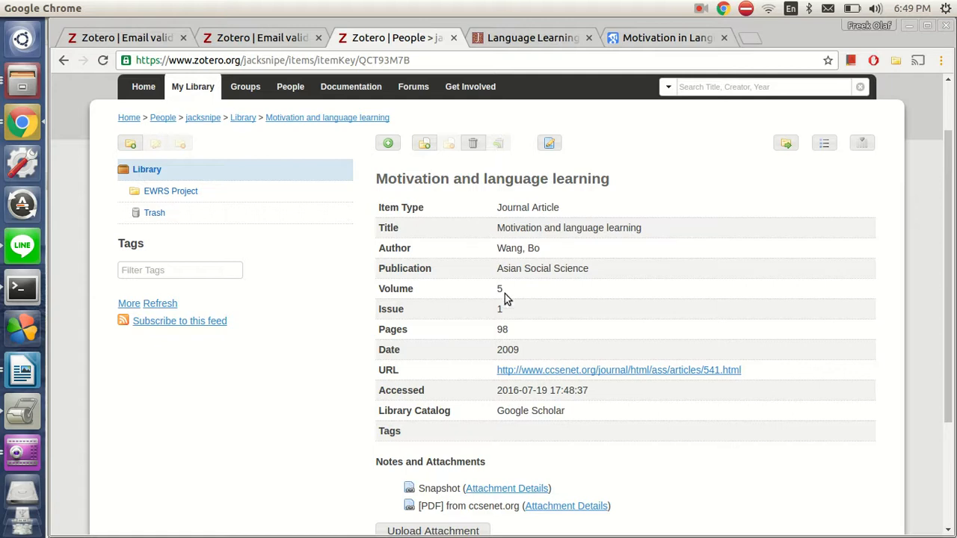
pyautogui.scroll(-3, 726, 398)
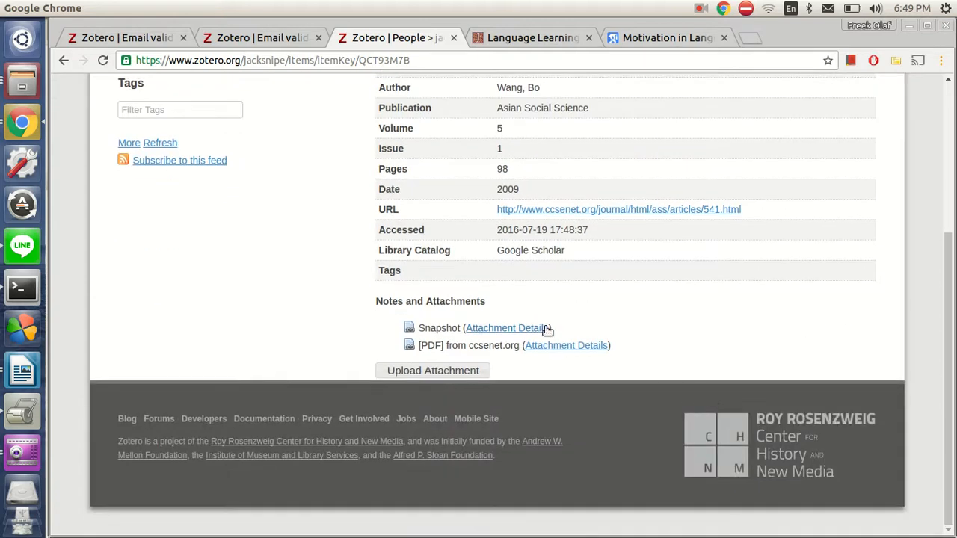
# Step: Open the details and download link of the "[PDF] from ccsenet.org" attachment, and cancel saving the file
pyautogui.click(547, 350)
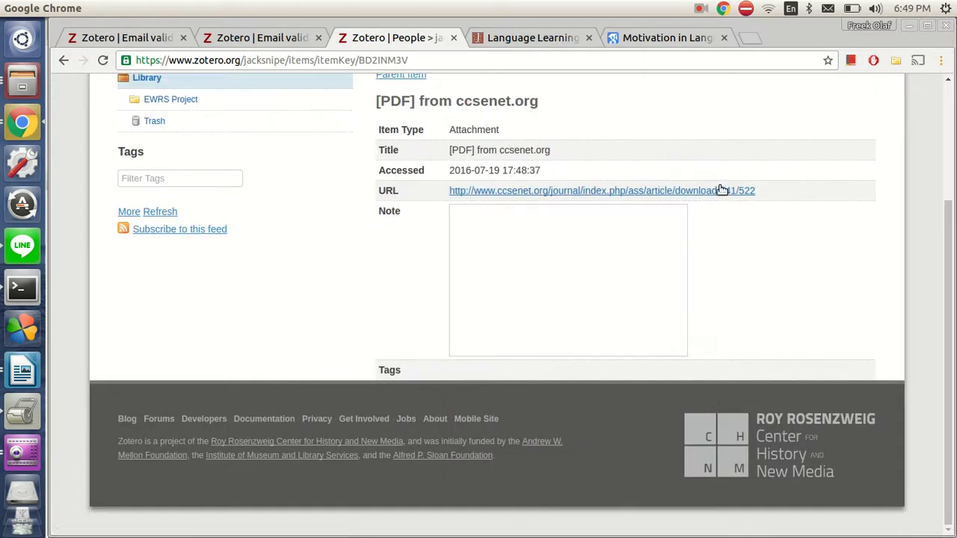
pyautogui.click(661, 190)
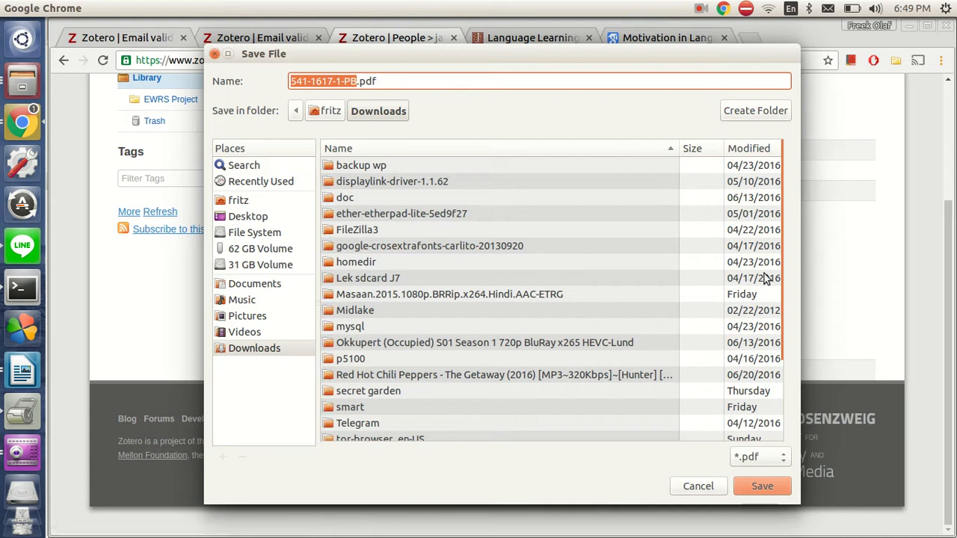
pyautogui.click(689, 487)
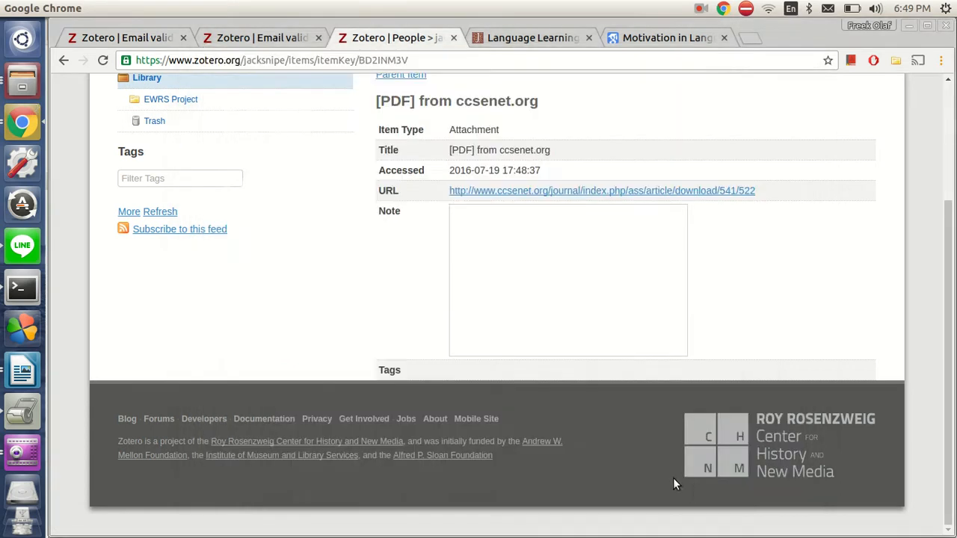
pyautogui.click(643, 38)
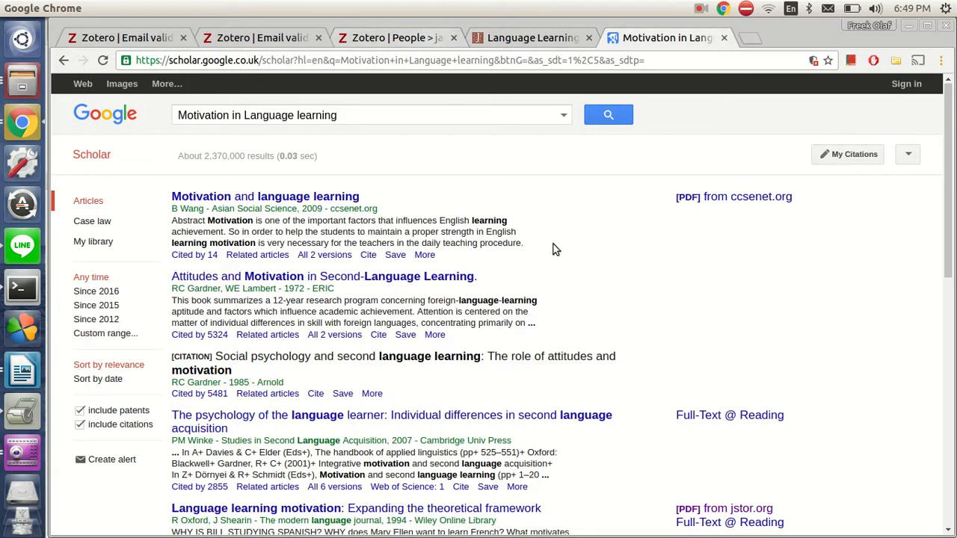
pyautogui.click(557, 37)
pyautogui.click(422, 38)
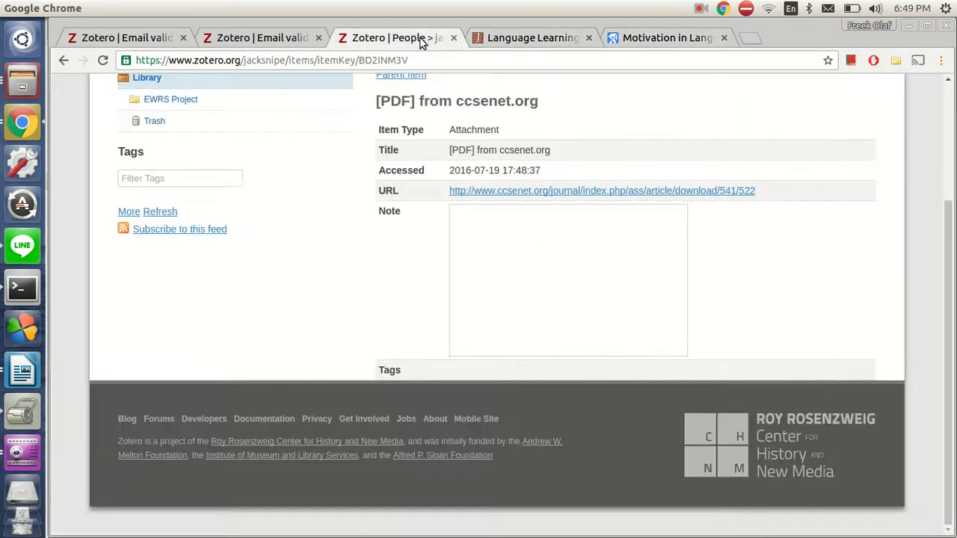
# Step: Try to add the "[PDF] from ccsenet.org" attachment to a collection, and compare the contents of EWRS Project with the main library
pyautogui.scroll(1, 748, 225)
pyautogui.scroll(3, 747, 225)
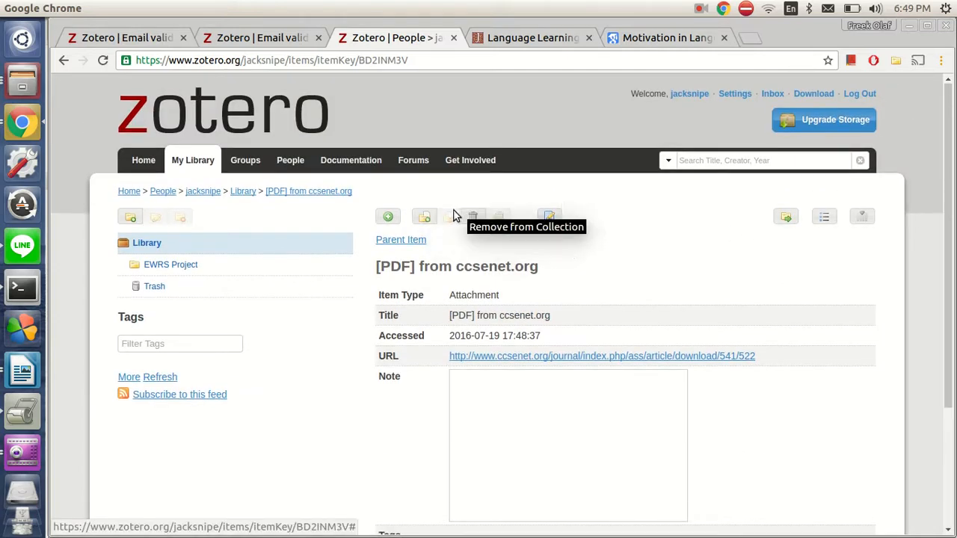
pyautogui.click(432, 217)
pyautogui.click(416, 362)
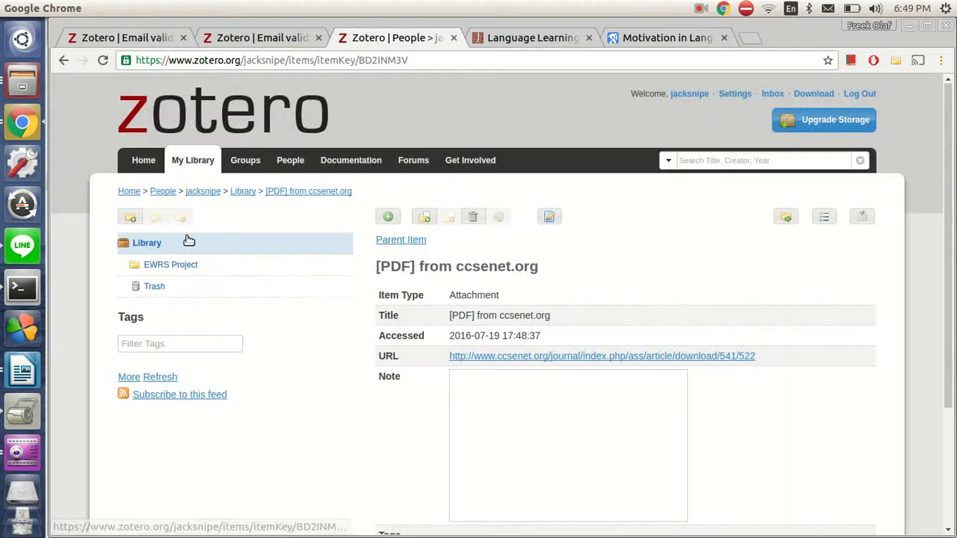
pyautogui.click(190, 262)
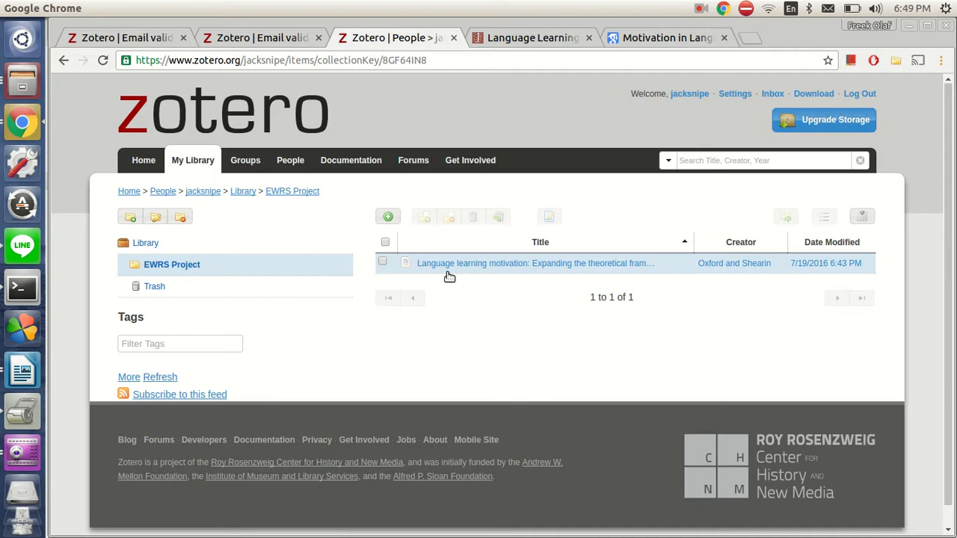
pyautogui.click(165, 250)
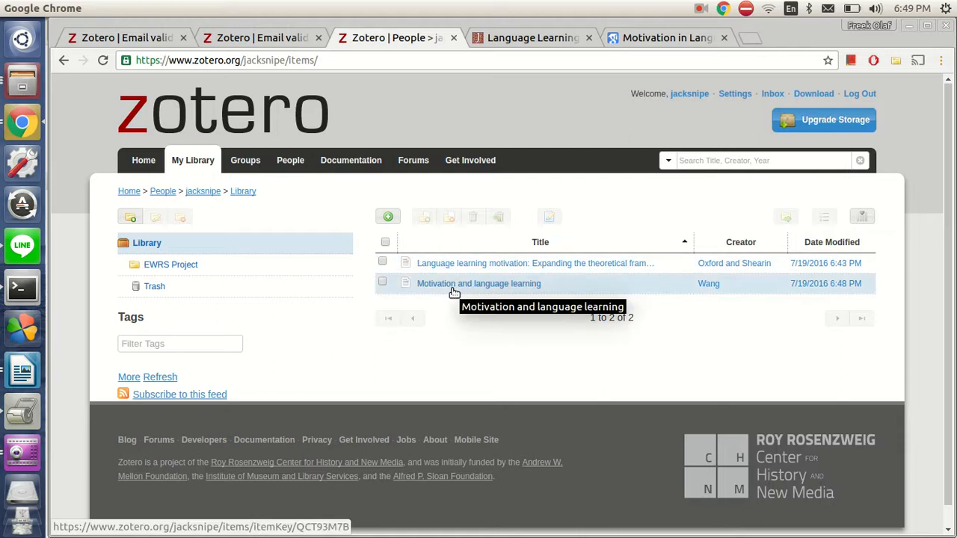
pyautogui.click(301, 263)
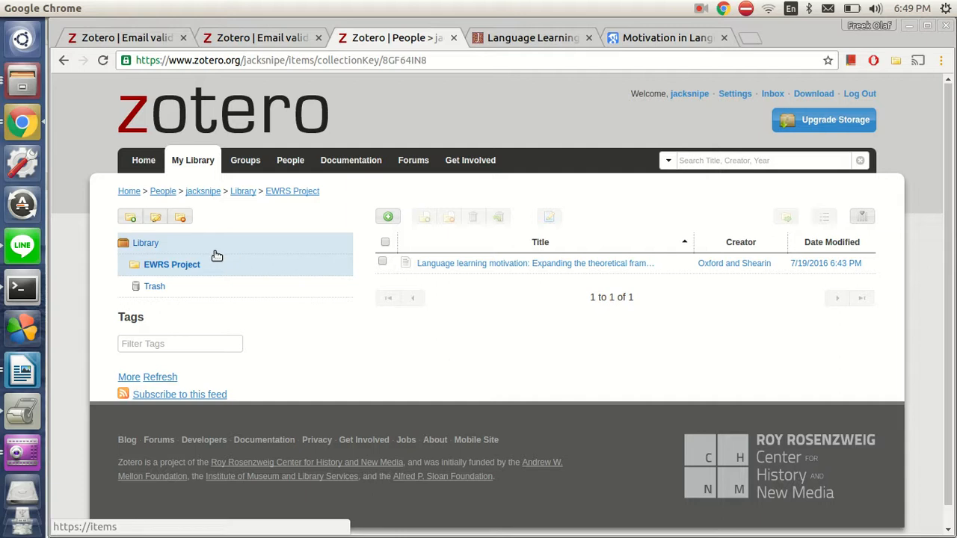
# Step: Add the library article "Motivation and language learning" to the EWRS Project collection and open that collection
pyautogui.click(190, 243)
pyautogui.click(495, 284)
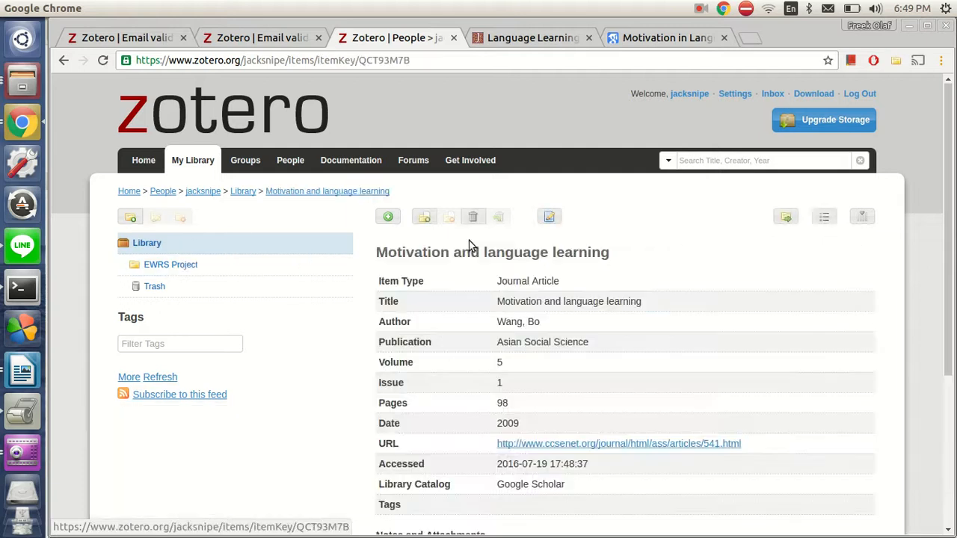
pyautogui.click(422, 218)
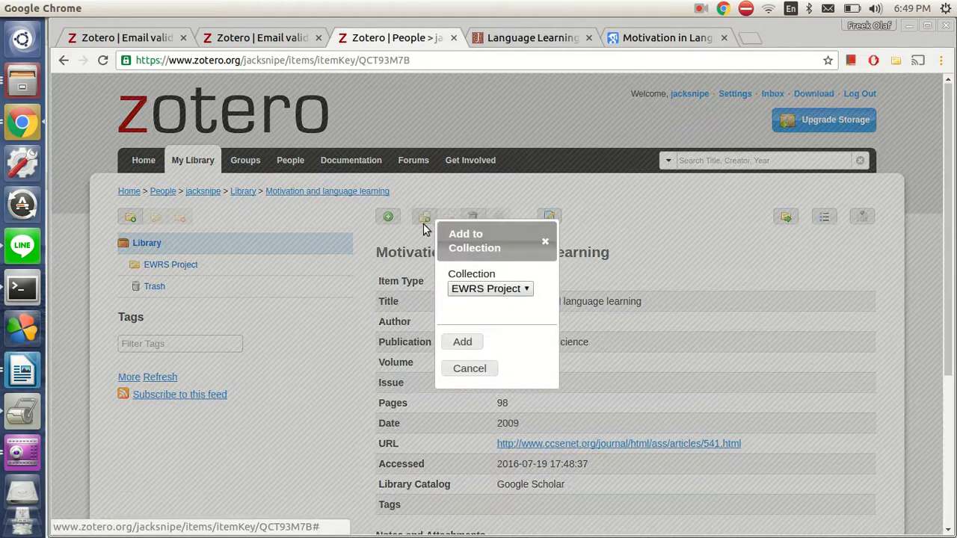
pyautogui.click(463, 341)
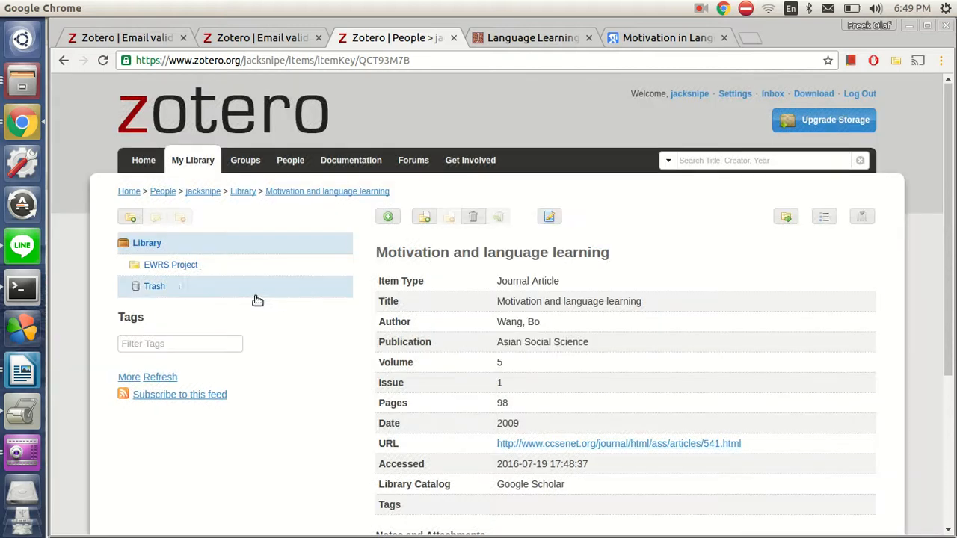
pyautogui.click(184, 265)
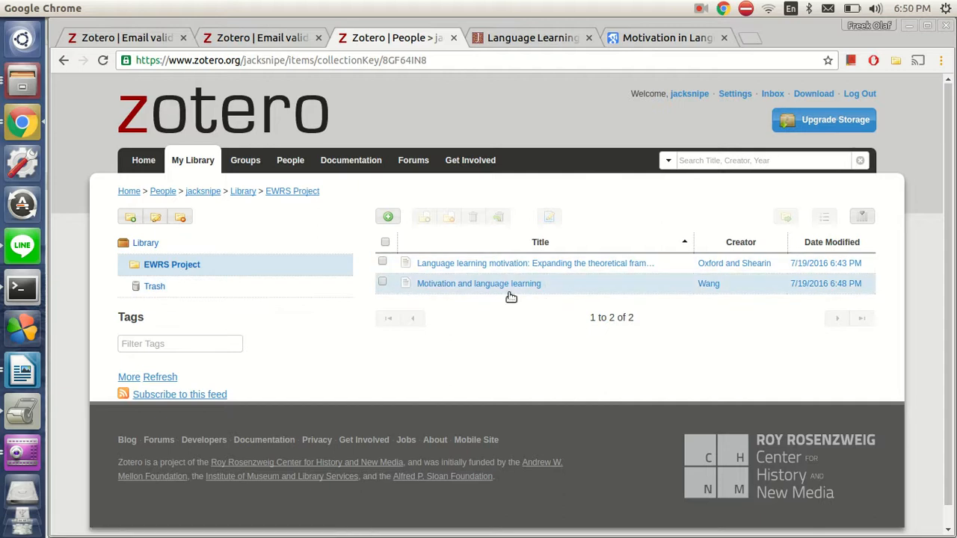
# Step: Generate references for both articles in the EWRS Project collection in the American Psychological Association style
pyautogui.click(382, 263)
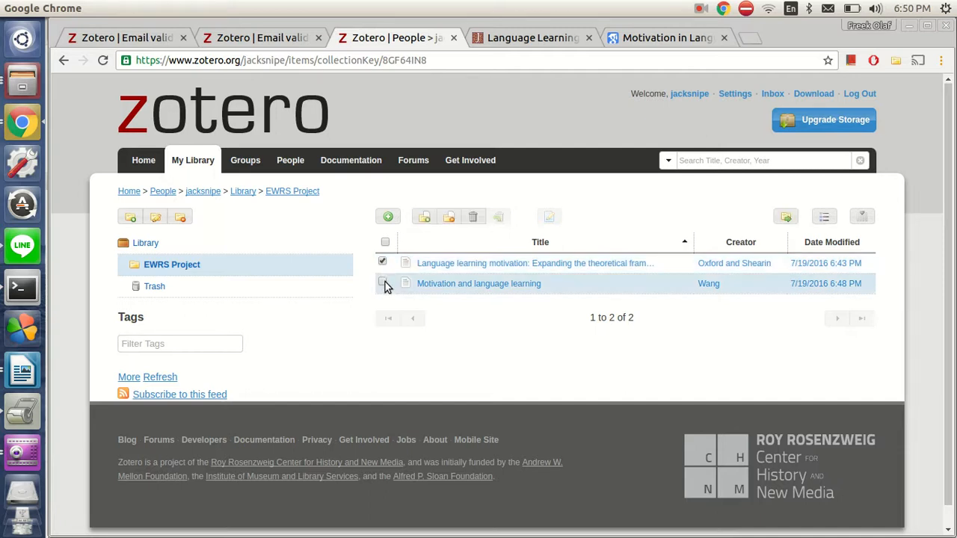
pyautogui.click(384, 264)
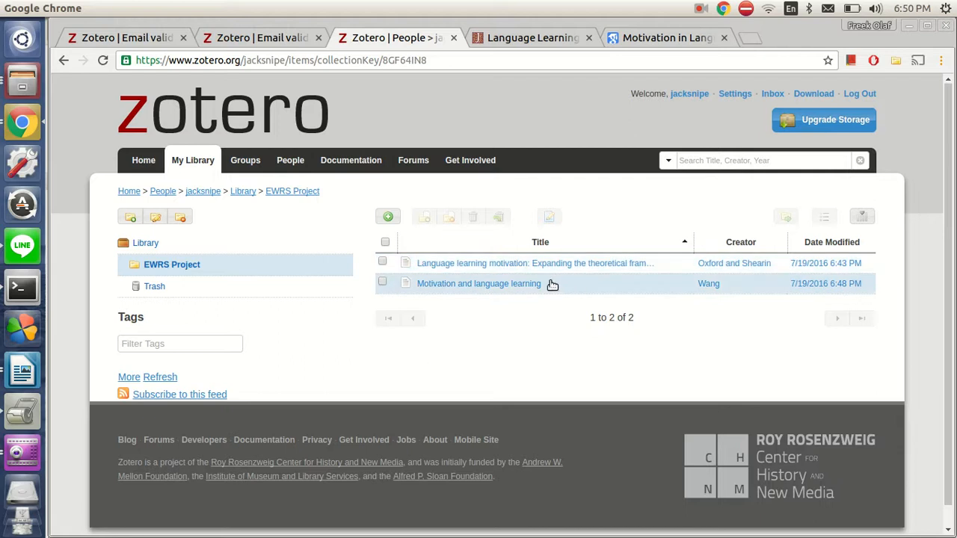
pyautogui.click(383, 263)
pyautogui.click(383, 281)
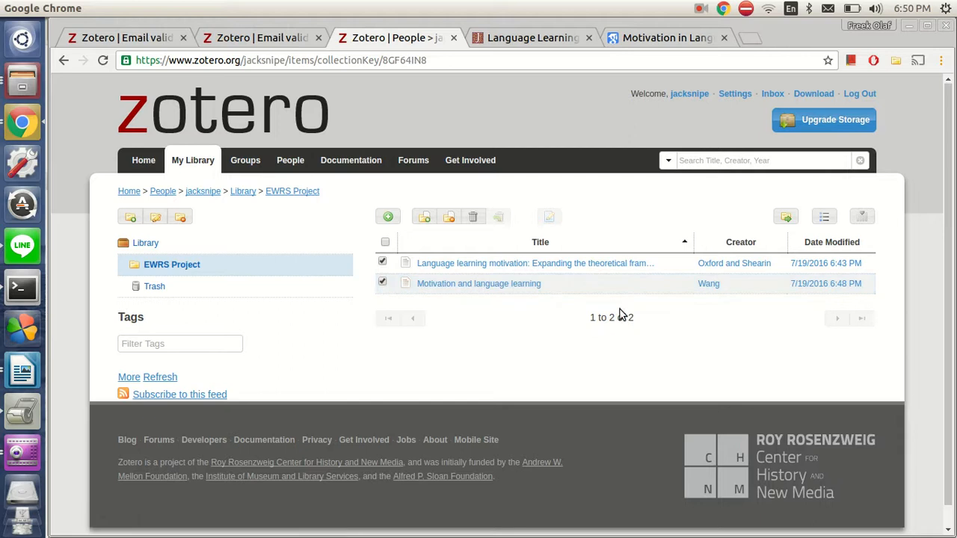
pyautogui.click(825, 218)
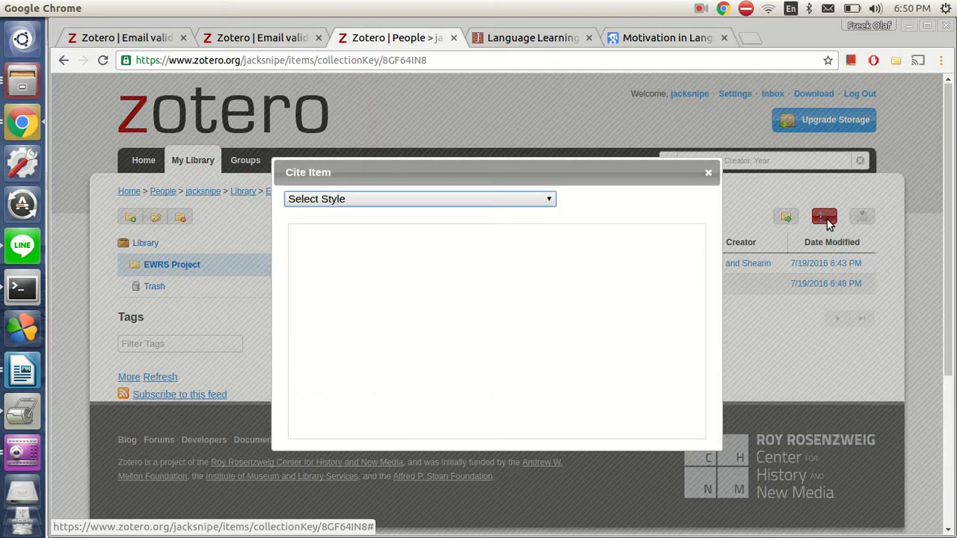
pyautogui.click(366, 200)
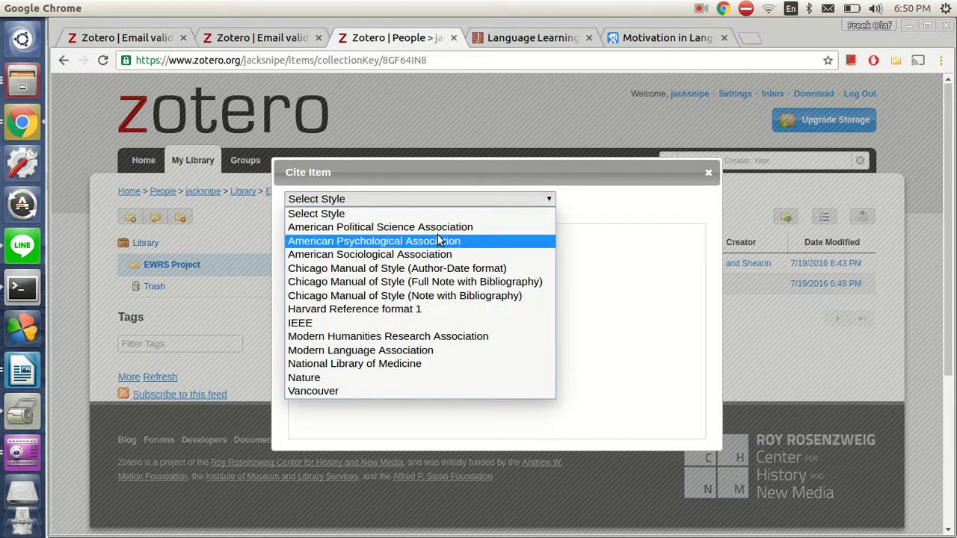
pyautogui.click(461, 242)
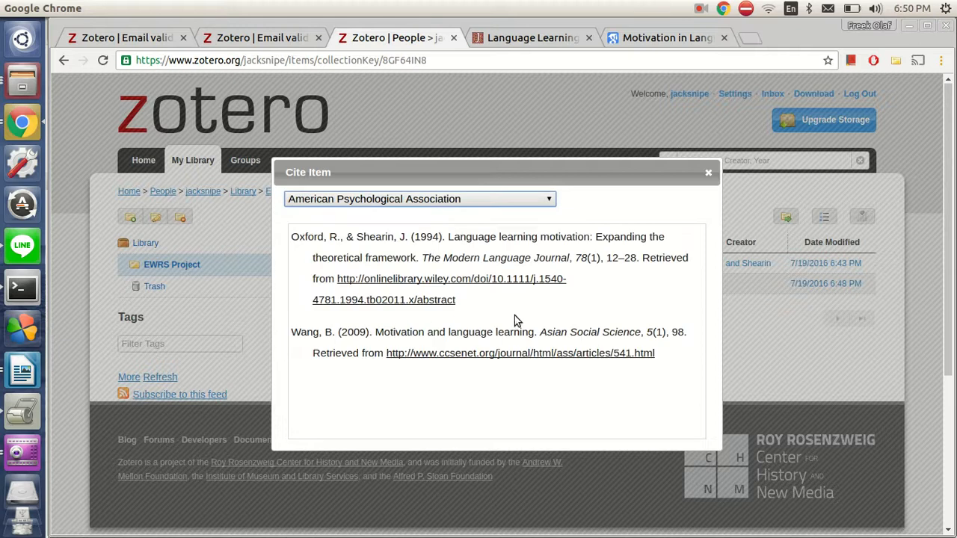
# Step: Try copying the generated references into the blank LibreOffice Writer document, and undo the paste
pyautogui.moveTo(294, 236); pyautogui.dragTo(776, 334)
pyautogui.hotkey('ctrl', 'c')
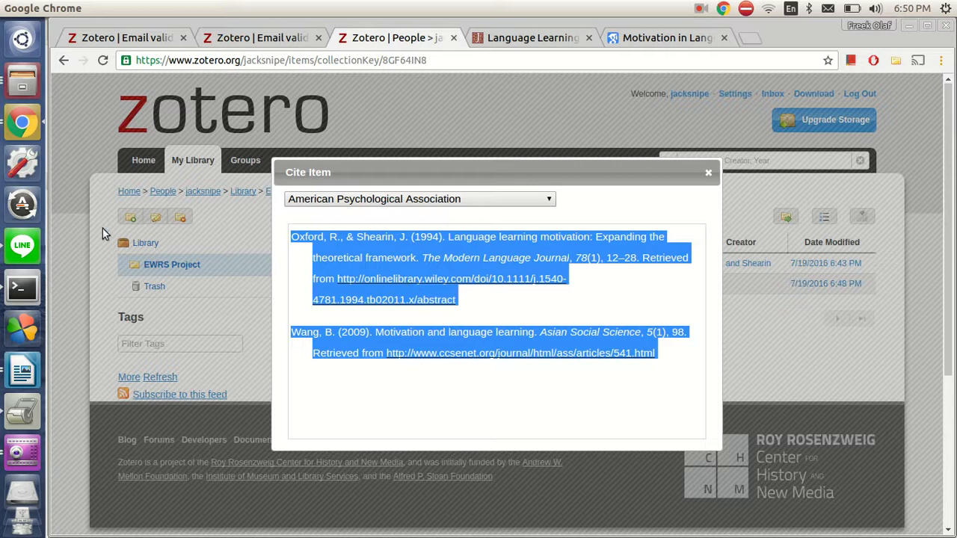
pyautogui.click(23, 370)
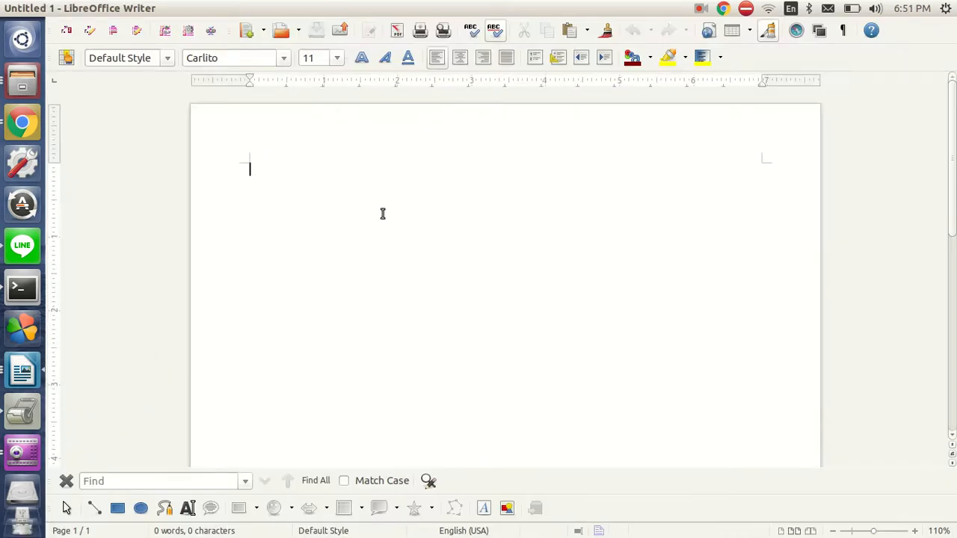
pyautogui.rightClick(382, 214)
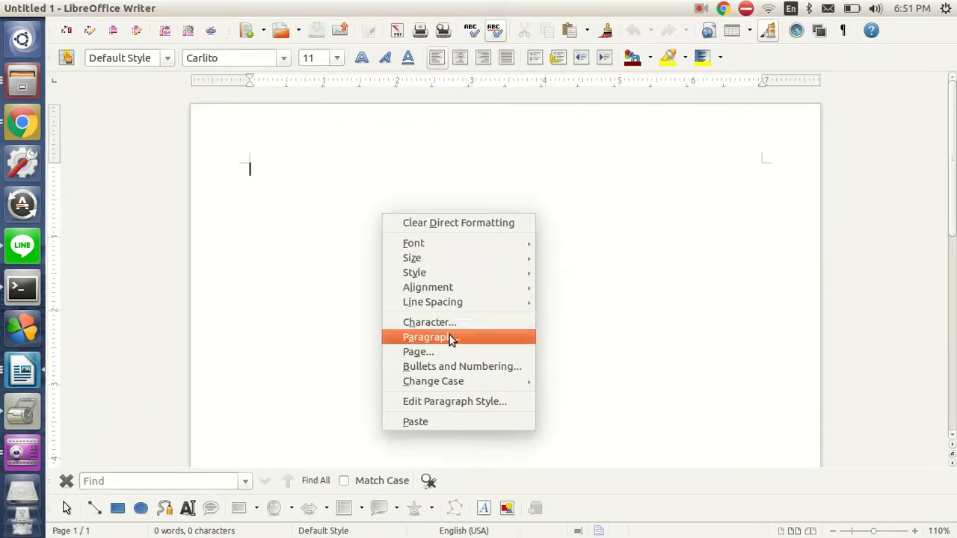
pyautogui.click(640, 255)
pyautogui.hotkey('ctrl', 'v')
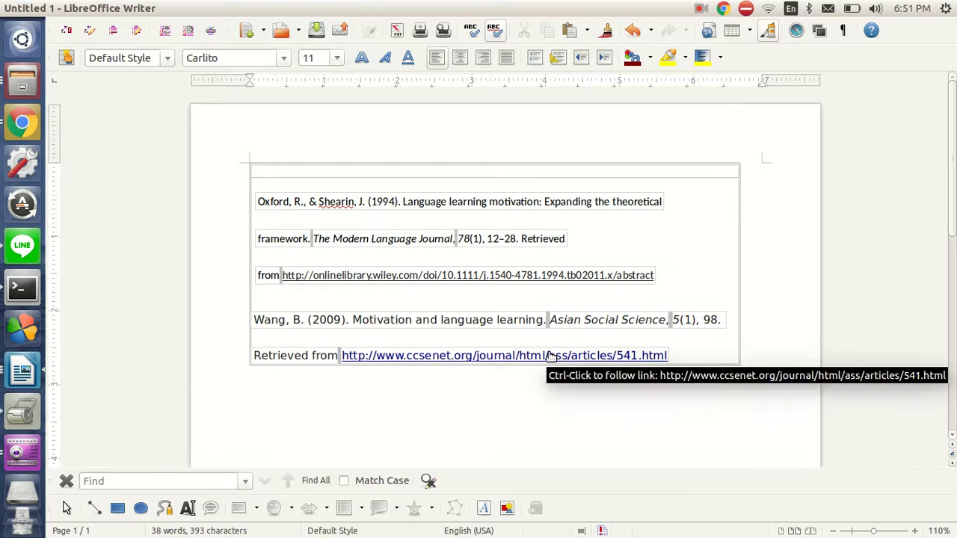
pyautogui.hotkey('ctrl', 'z')
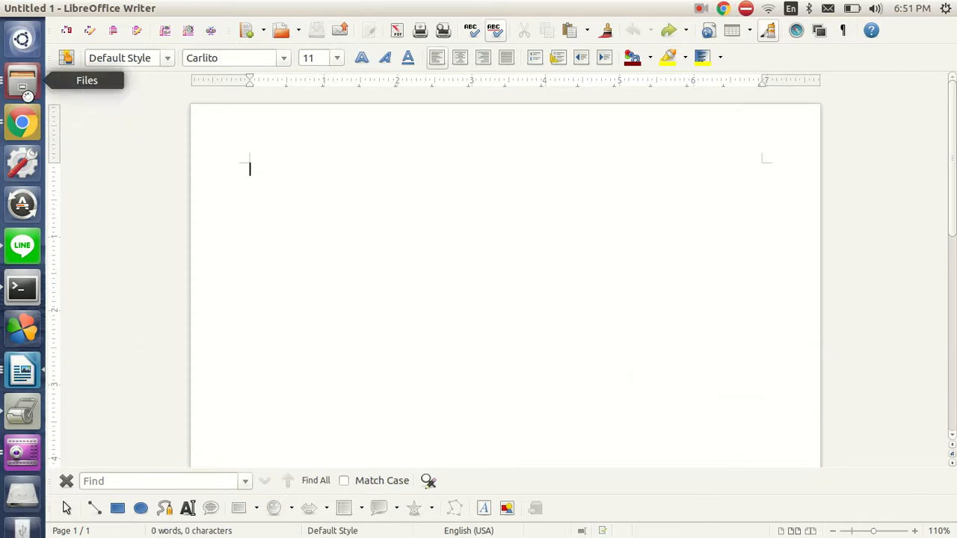
# Step: Switch back to Chrome and copy the text of both generated references, from the first author to the end of the last URL
pyautogui.click(23, 121)
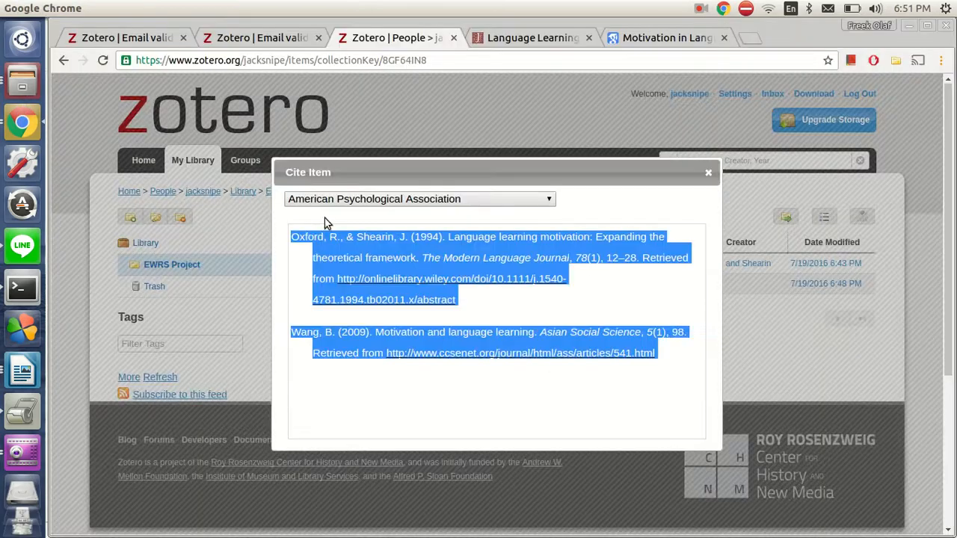
pyautogui.click(330, 236)
pyautogui.moveTo(295, 237); pyautogui.dragTo(661, 359)
pyautogui.hotkey('ctrl', 'c')
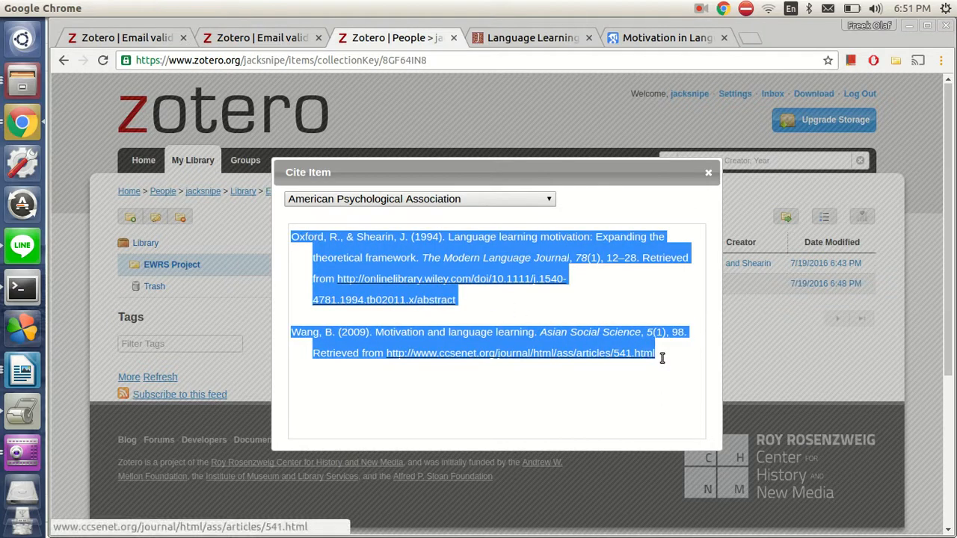
pyautogui.rightClick(641, 355)
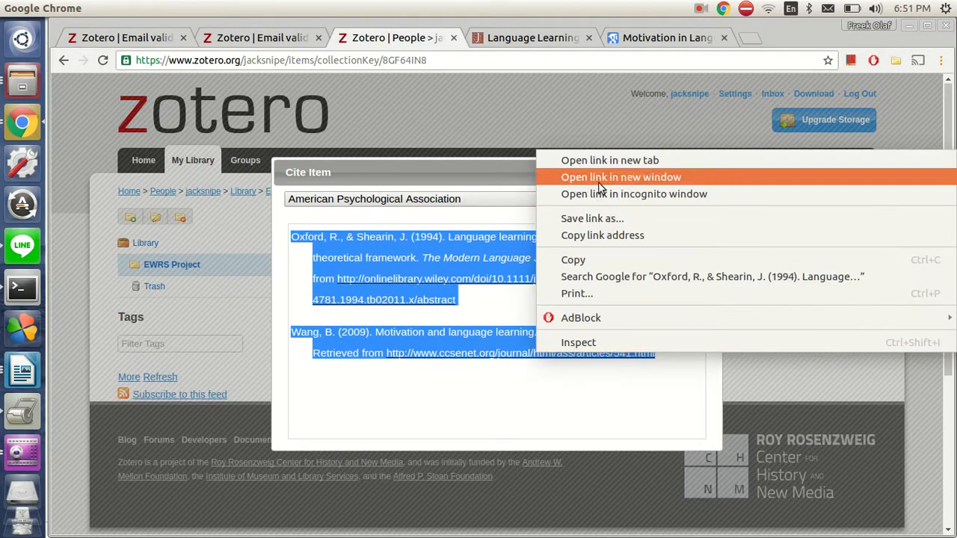
pyautogui.click(613, 260)
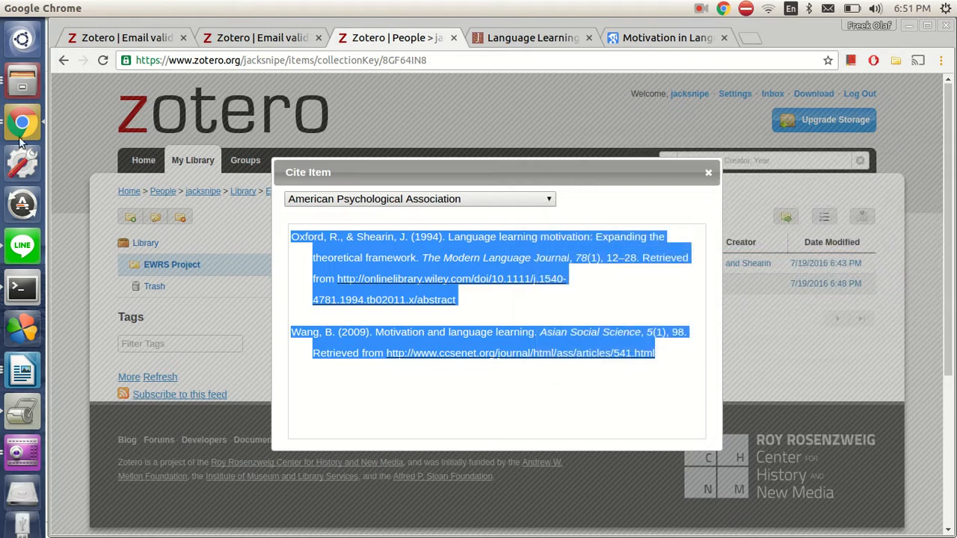
# Step: Switch to LibreOffice Writer, paste the two references into the blank document, and insert an empty line above them
pyautogui.click(18, 365)
pyautogui.rightClick(314, 333)
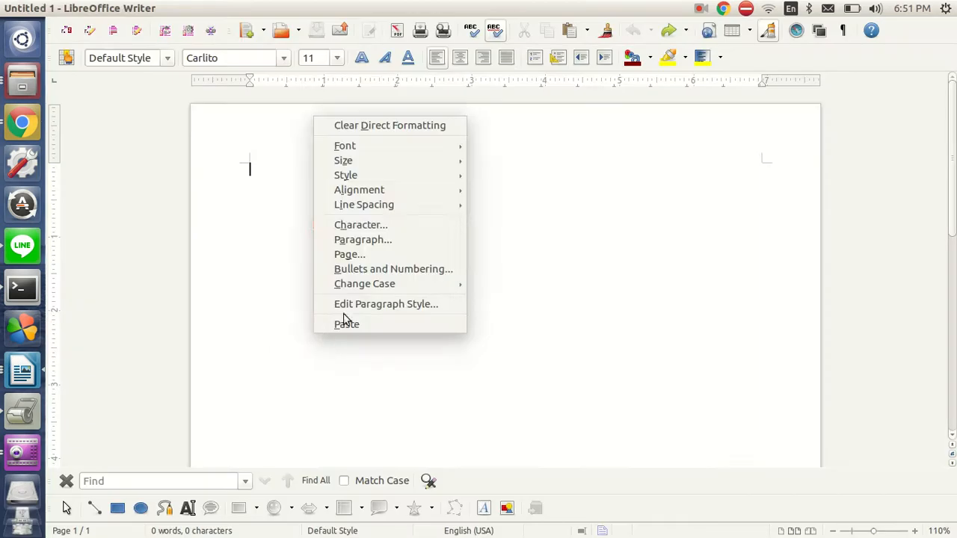
pyautogui.click(609, 187)
pyautogui.hotkey('ctrl', 'v')
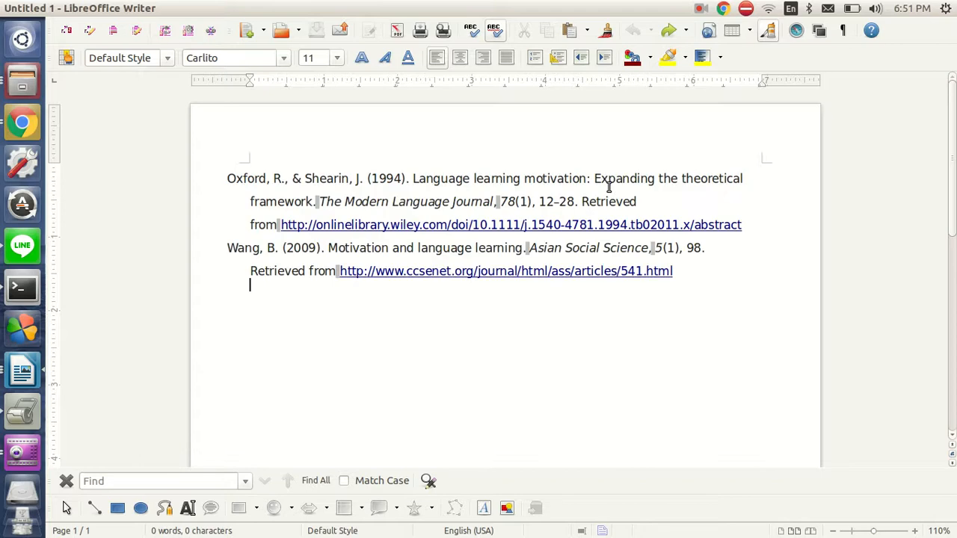
pyautogui.click(227, 179)
pyautogui.press('Return')
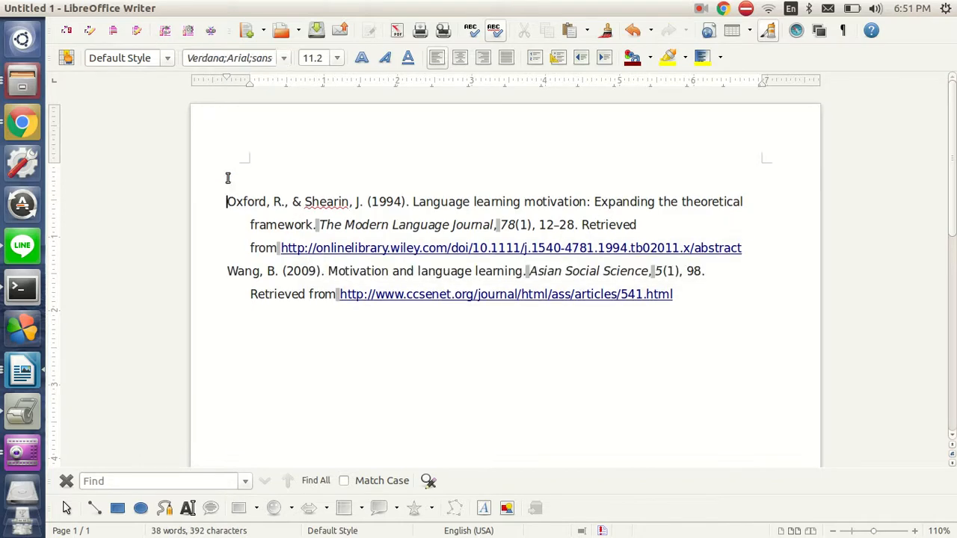
# Step: Delete the "Retrieved from" text and URL from the first reference so that it ends at "12–28."
pyautogui.moveTo(250, 249); pyautogui.dragTo(729, 266)
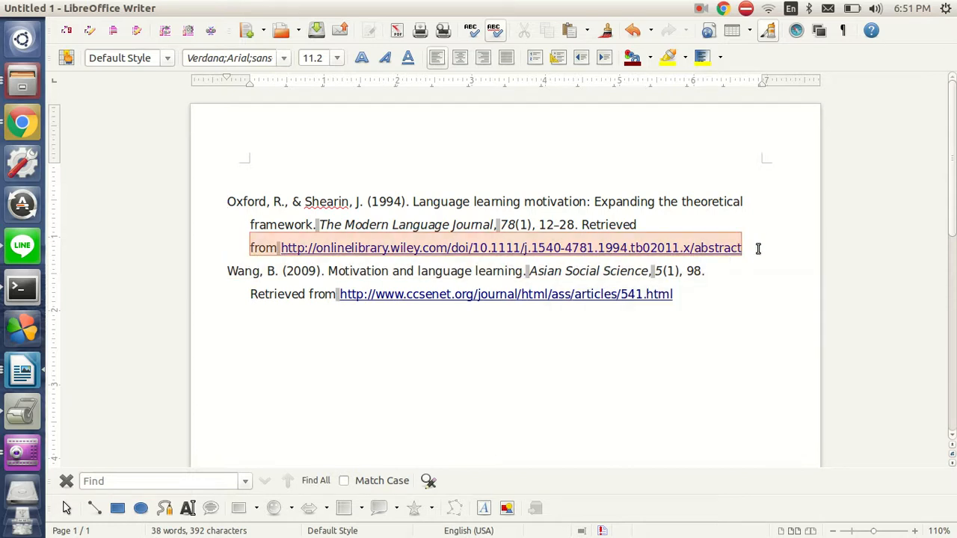
pyautogui.press('Delete')
pyautogui.press('BackSpace')
pyautogui.press('BackSpace')
pyautogui.press('BackSpace')
pyautogui.press('BackSpace')
pyautogui.press('BackSpace')
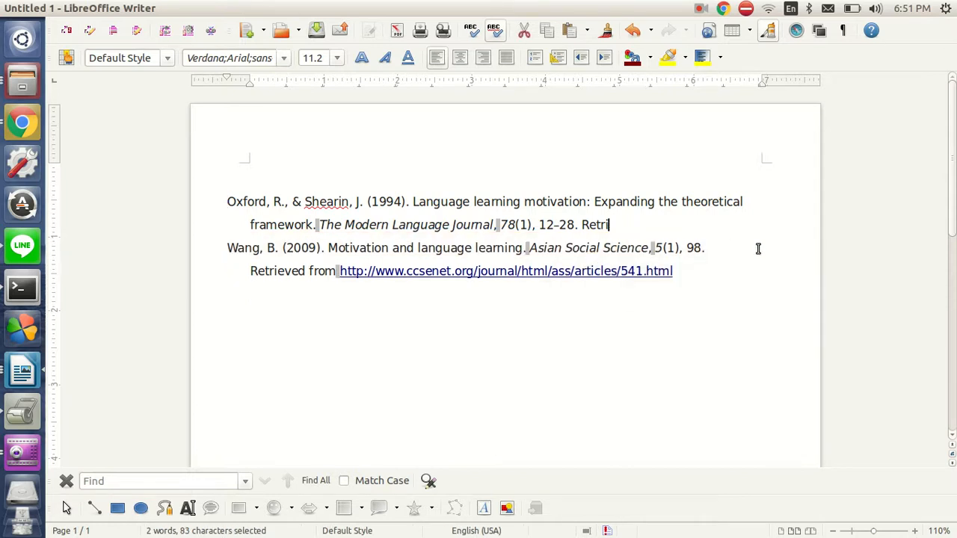
pyautogui.press('BackSpace')
pyautogui.press('BackSpace')
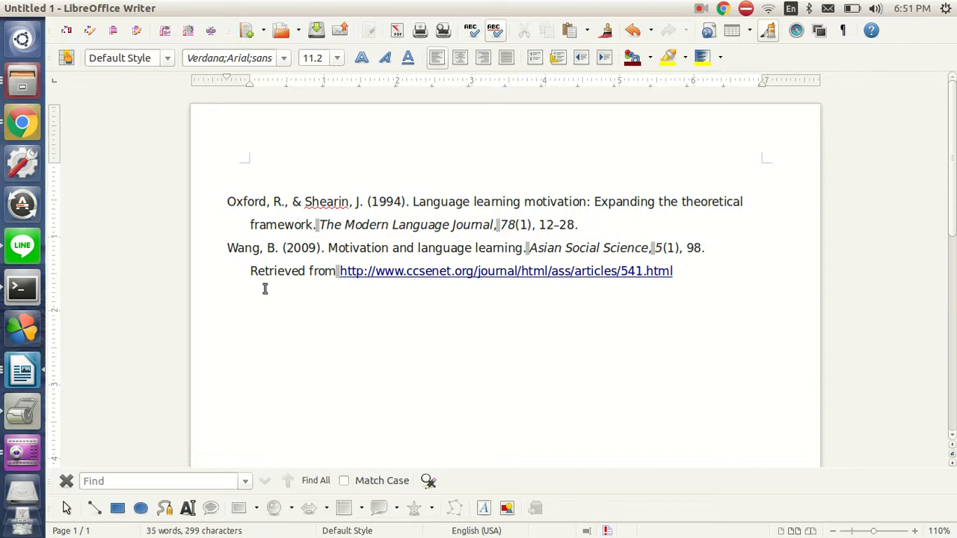
# Step: Delete the "Retrieved from" text and URL from the second reference so it ends at "98.", and insert an empty line above the references
pyautogui.moveTo(249, 272); pyautogui.dragTo(677, 277)
pyautogui.press('BackSpace')
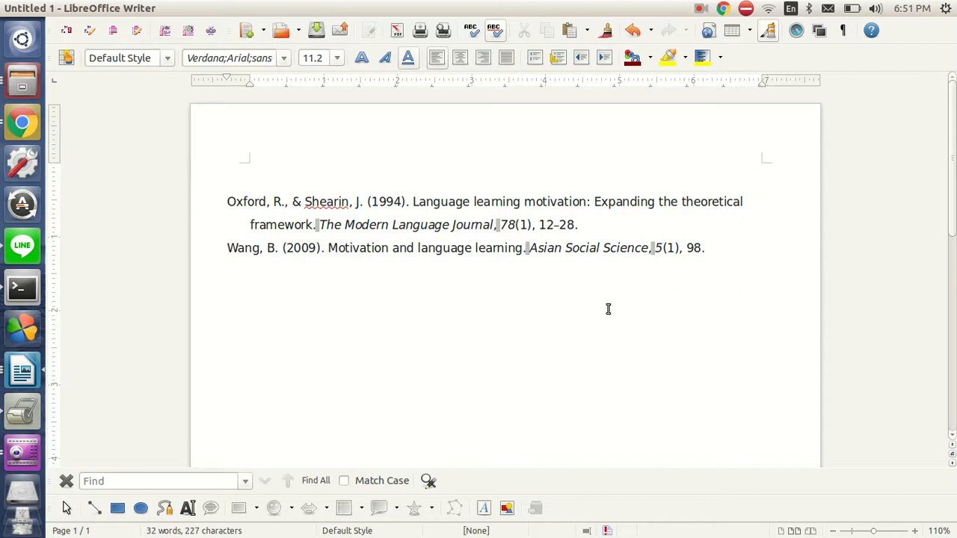
pyautogui.click(345, 185)
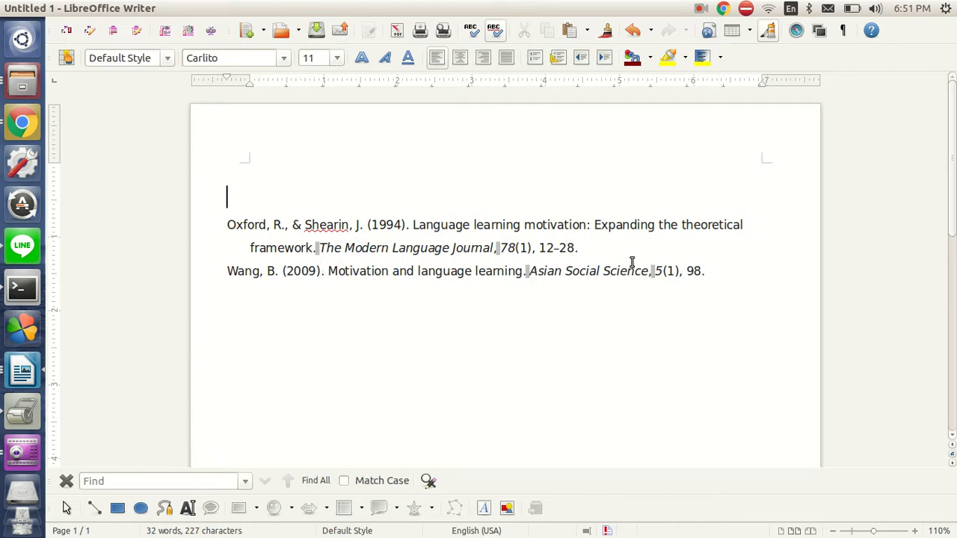
# Step: Examine the first reference part by part: publication year, article title, journal name, volume and issue, and page range
pyautogui.click(421, 298)
pyautogui.moveTo(405, 224); pyautogui.dragTo(366, 224)
pyautogui.click(406, 225)
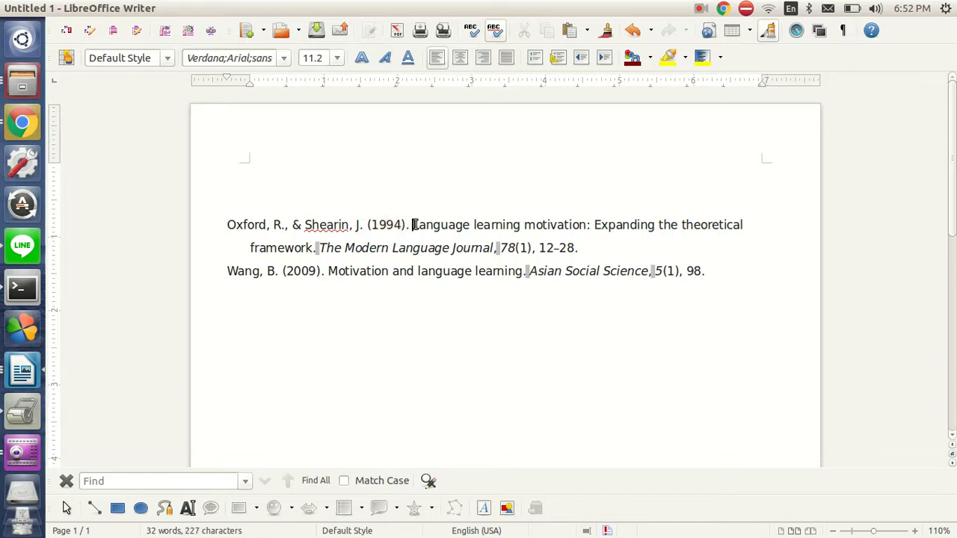
pyautogui.moveTo(417, 223); pyautogui.dragTo(315, 239)
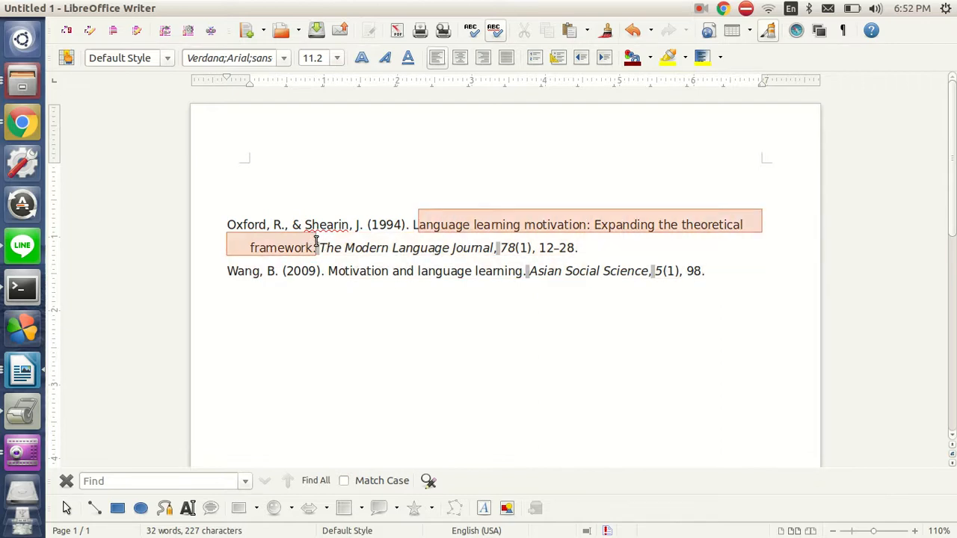
pyautogui.click(320, 246)
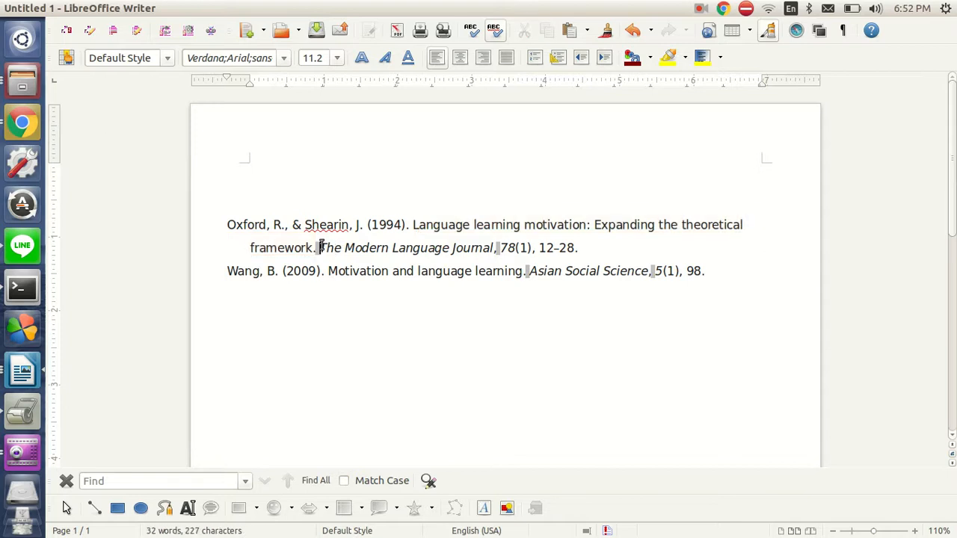
pyautogui.moveTo(323, 248); pyautogui.dragTo(495, 256)
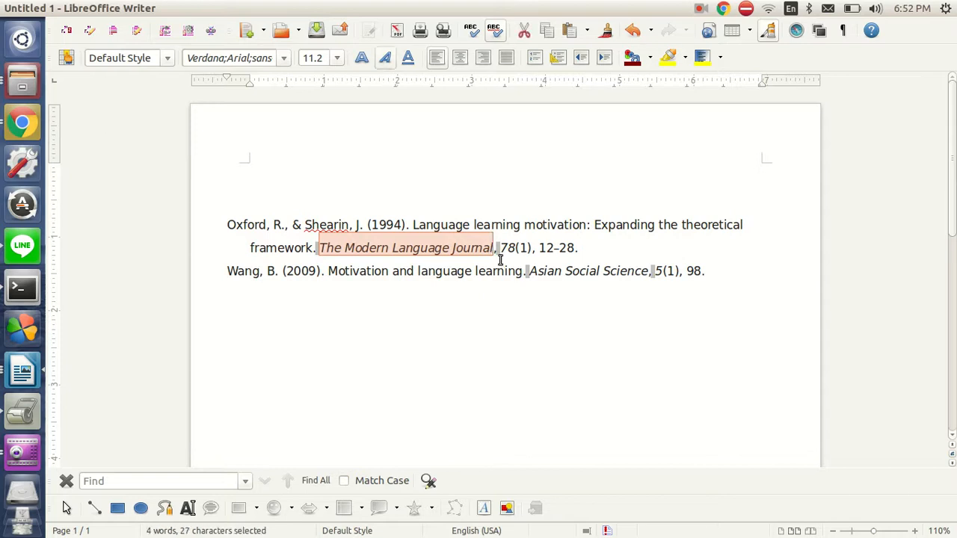
pyautogui.click(509, 251)
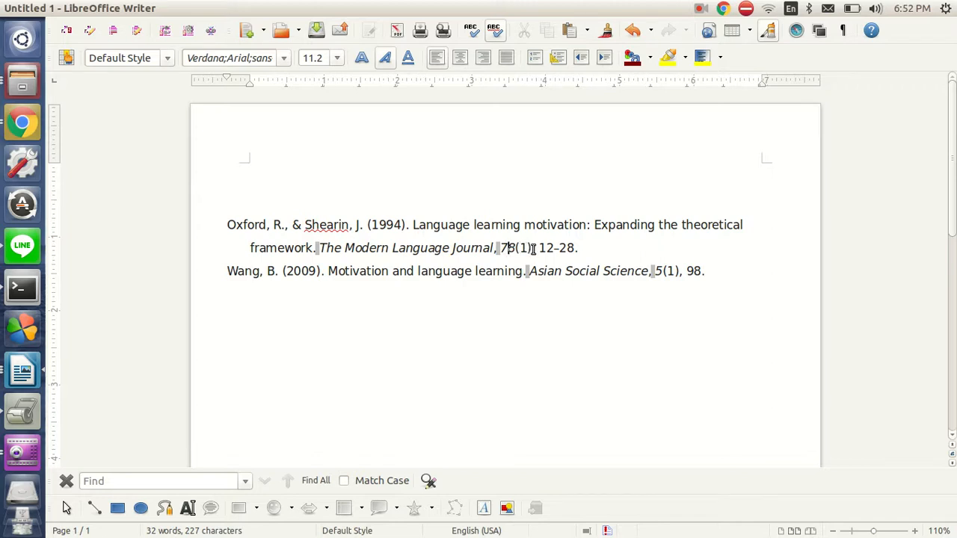
pyautogui.moveTo(538, 248); pyautogui.dragTo(574, 241)
pyautogui.click(597, 247)
pyautogui.press('Return')
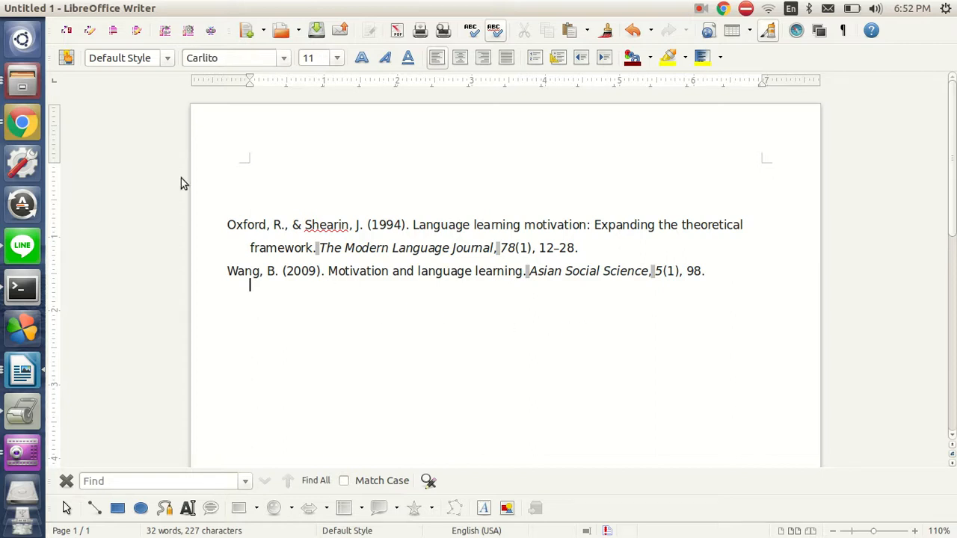
# Step: Switch to Chrome, close the Cite Item dialog, and look through the Google Scholar results for "Motivation in Language learning"
pyautogui.click(22, 126)
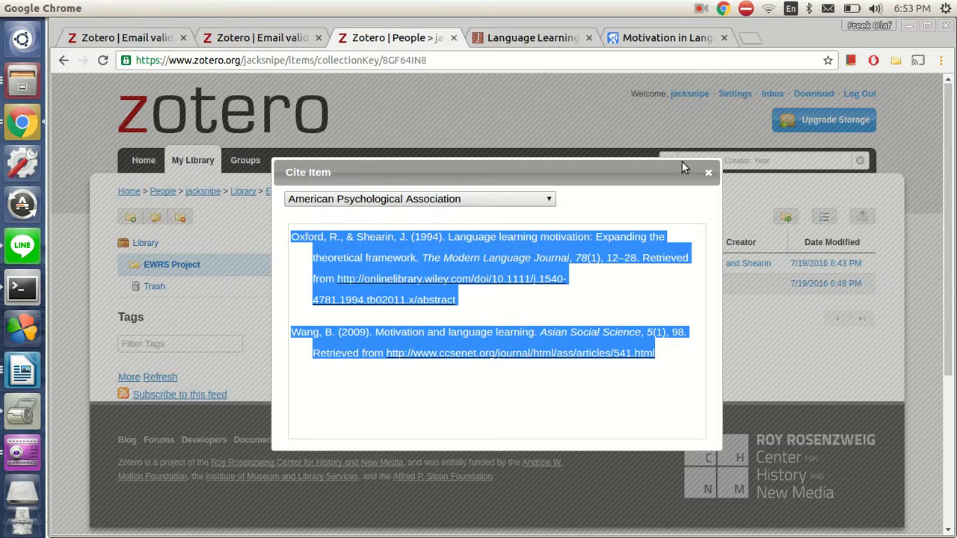
pyautogui.click(709, 173)
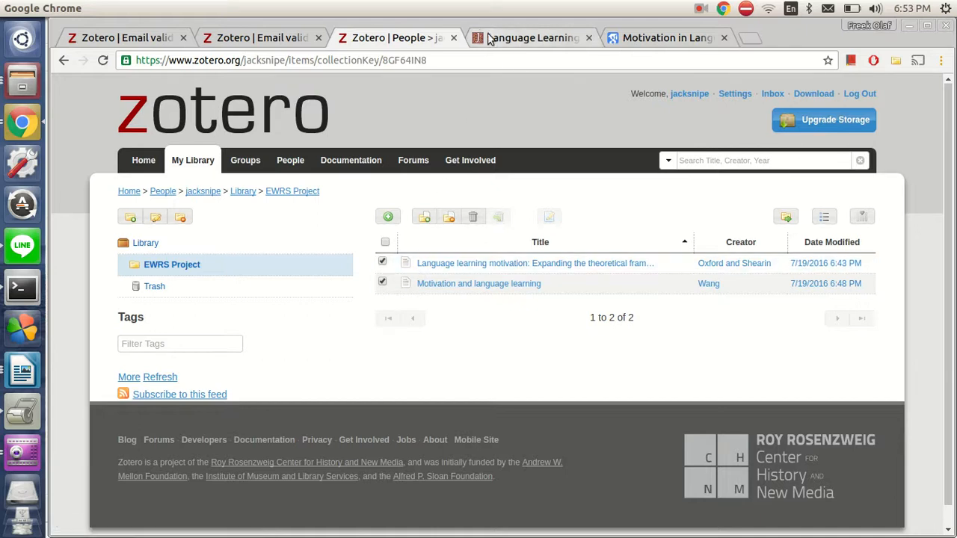
pyautogui.click(611, 43)
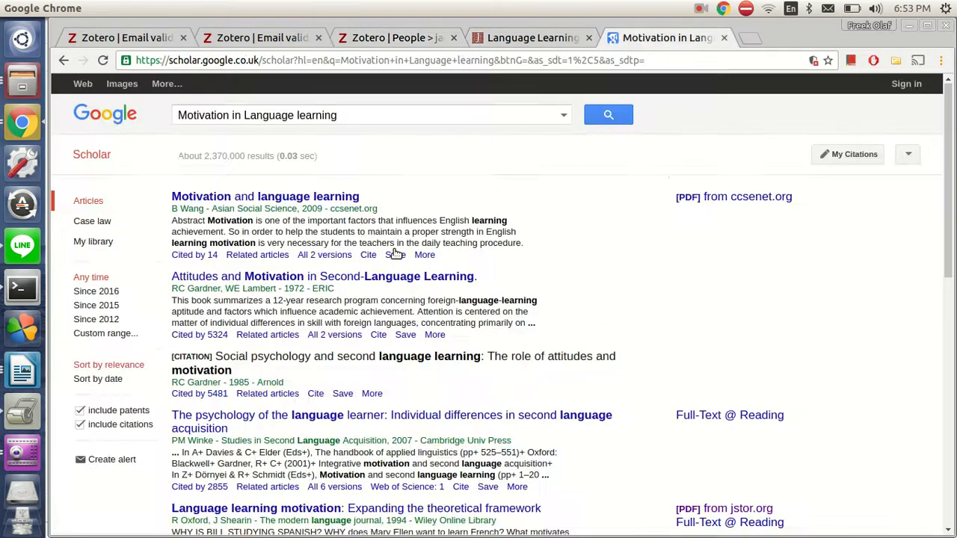
pyautogui.scroll(-5, 782, 268)
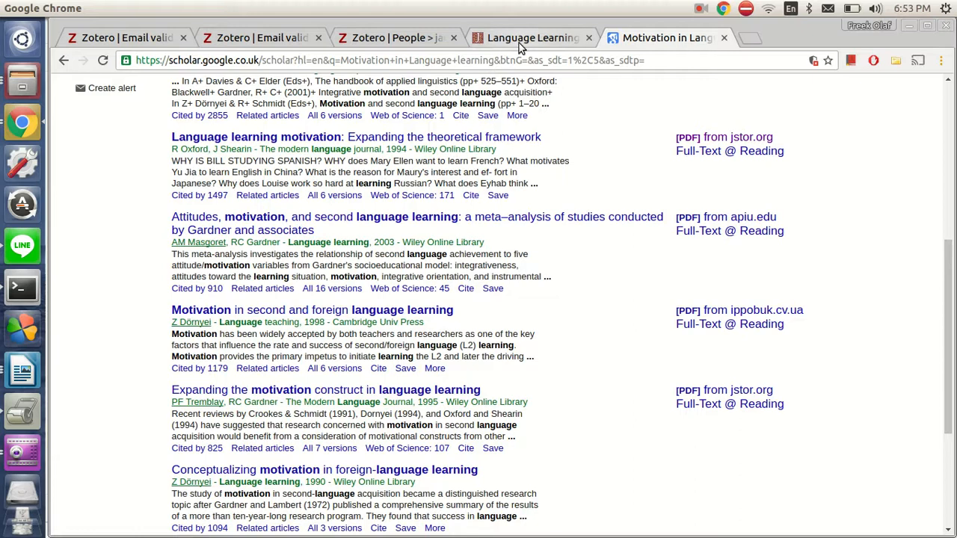
# Step: Return to the Zotero library and deselect both articles in the EWRS Project collection
pyautogui.click(430, 38)
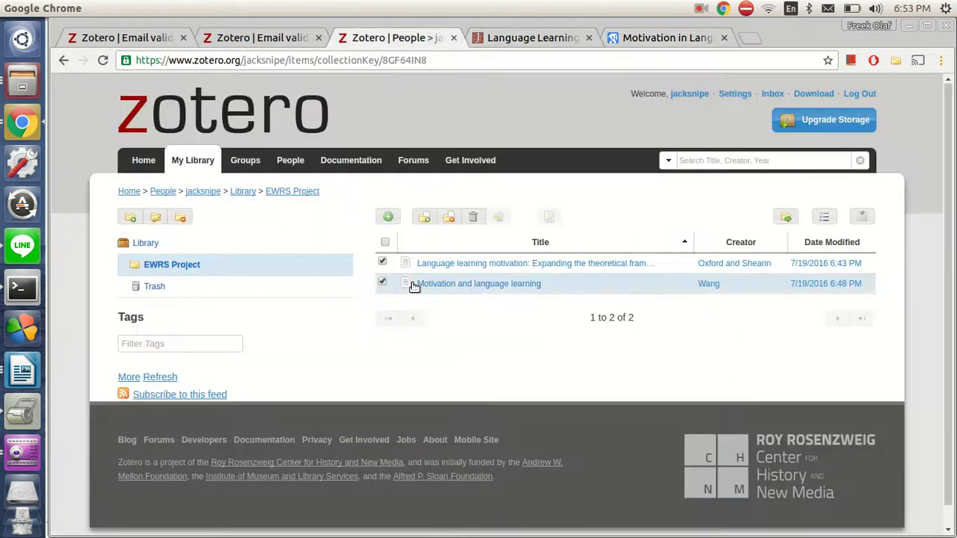
pyautogui.click(382, 263)
pyautogui.click(383, 281)
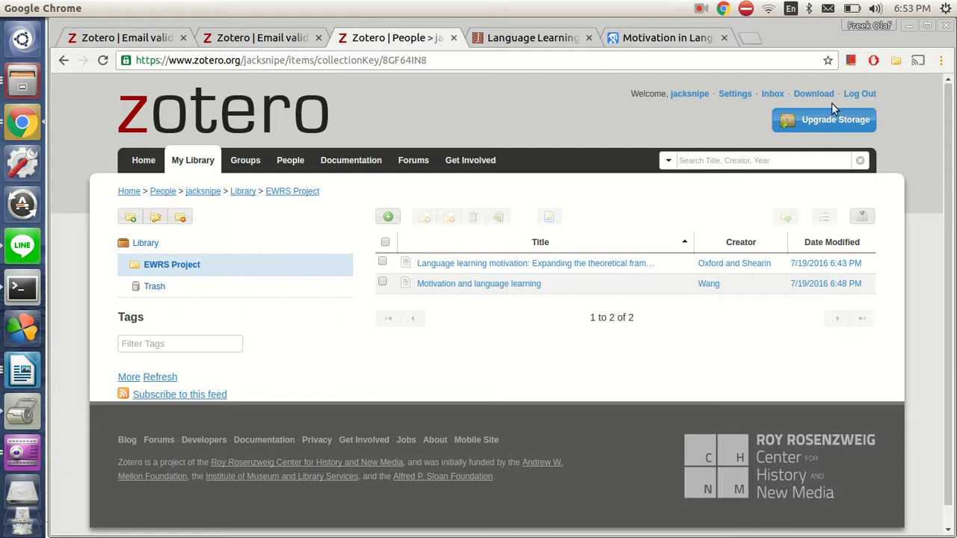
pyautogui.click(700, 10)
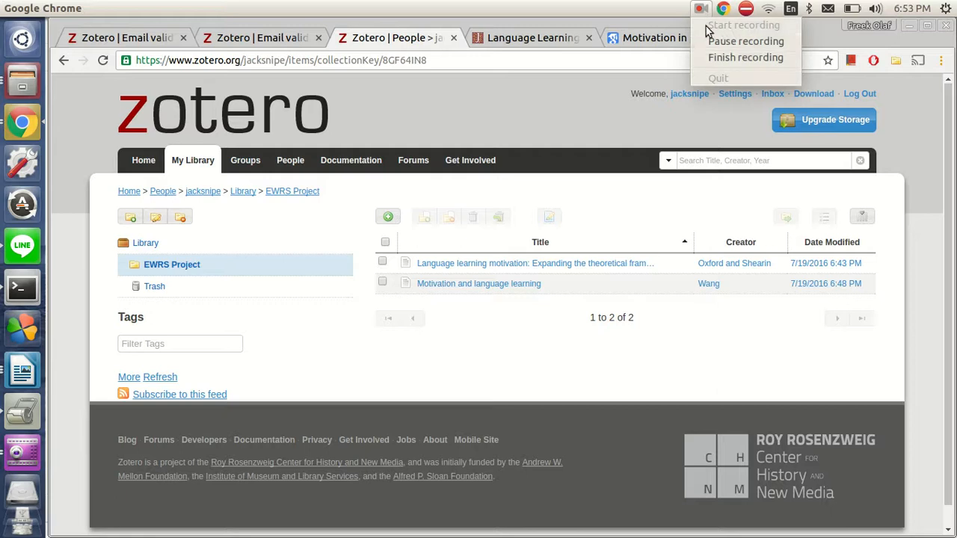